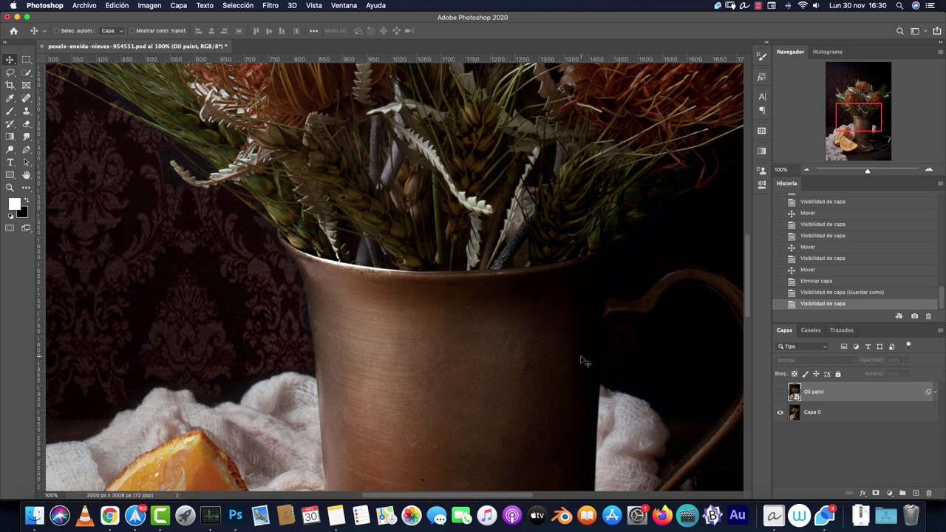
Pan the Navigator view down and left to the orange slices, with the unpainted photo showing
drag(861, 111, 852, 130)
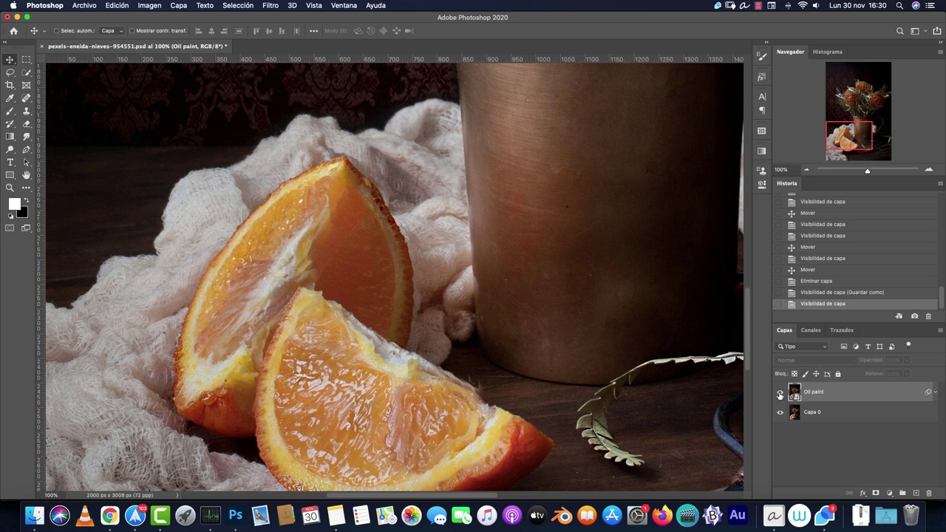
Toggle the Oil paint layer to compare, then zoom out to 50% and pan to the vase and flowers
click(780, 394)
click(780, 393)
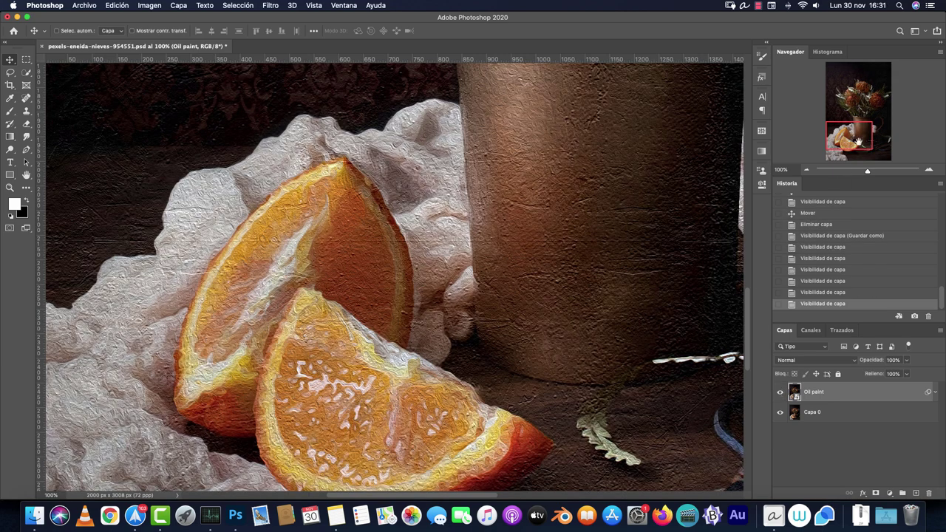
drag(858, 142, 858, 133)
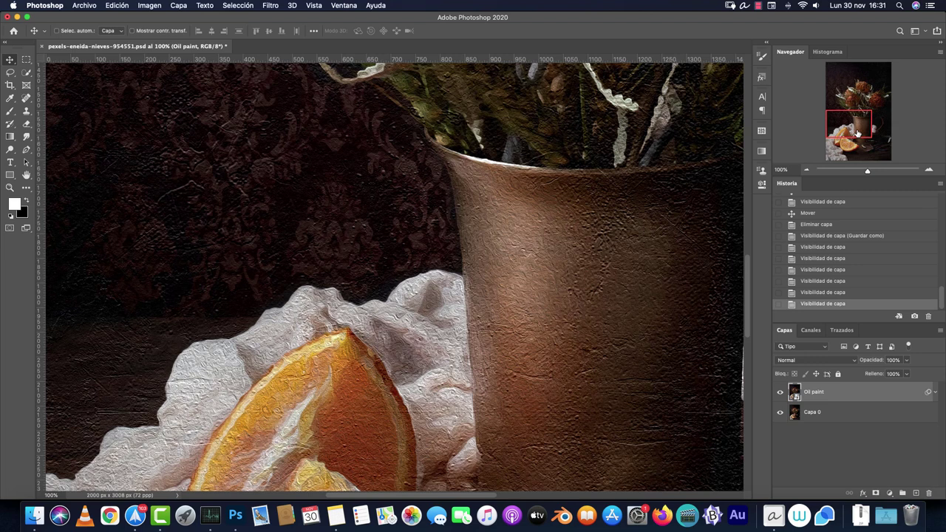
click(805, 171)
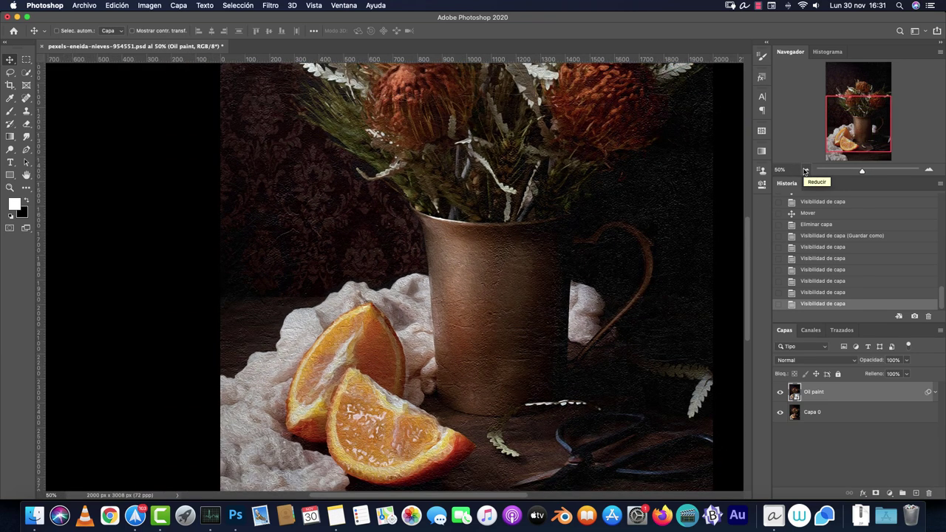
drag(841, 139, 842, 108)
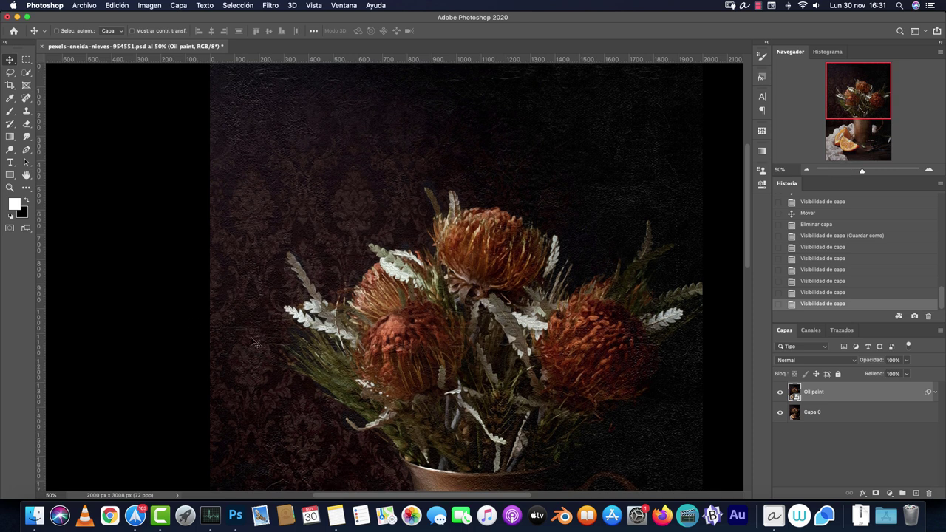
scroll(621, 141, down, 5)
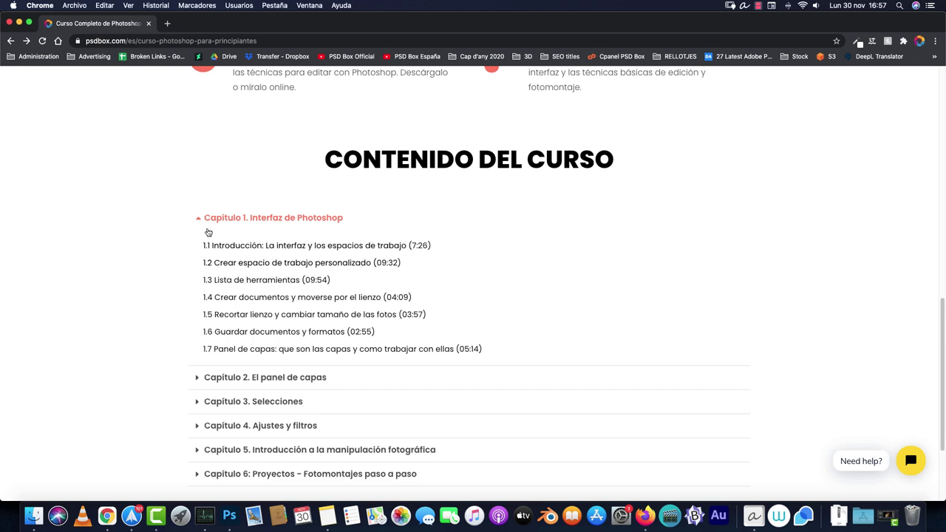
Expand and collapse the Capítulo 2 lesson list in the psdbox.com course contents
click(200, 220)
click(201, 249)
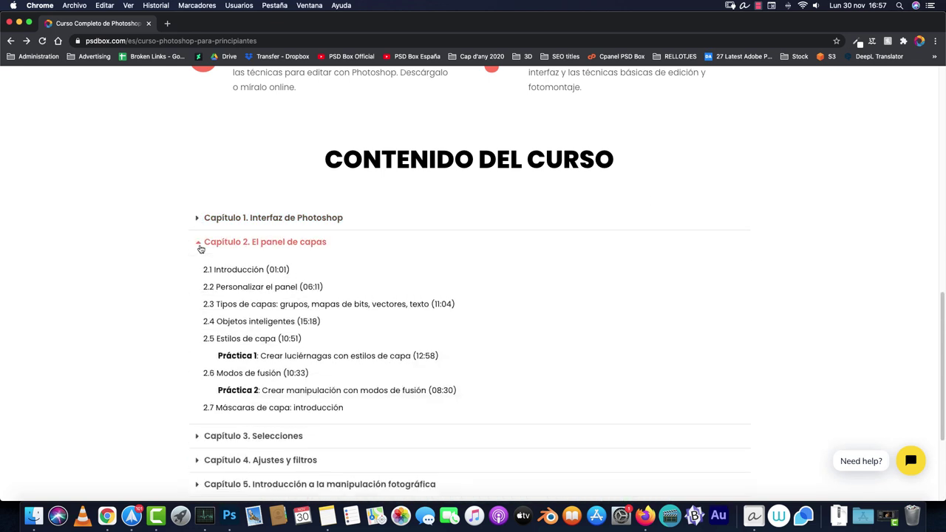
click(200, 248)
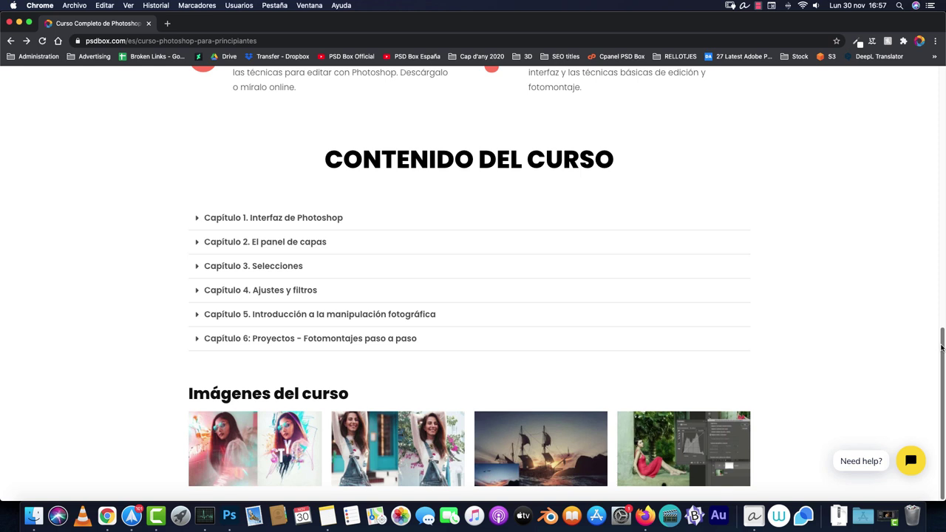
Start the free Photoshop course and submit its 0.00€ checkout with Complete Purchase
drag(940, 347, 941, 85)
click(326, 279)
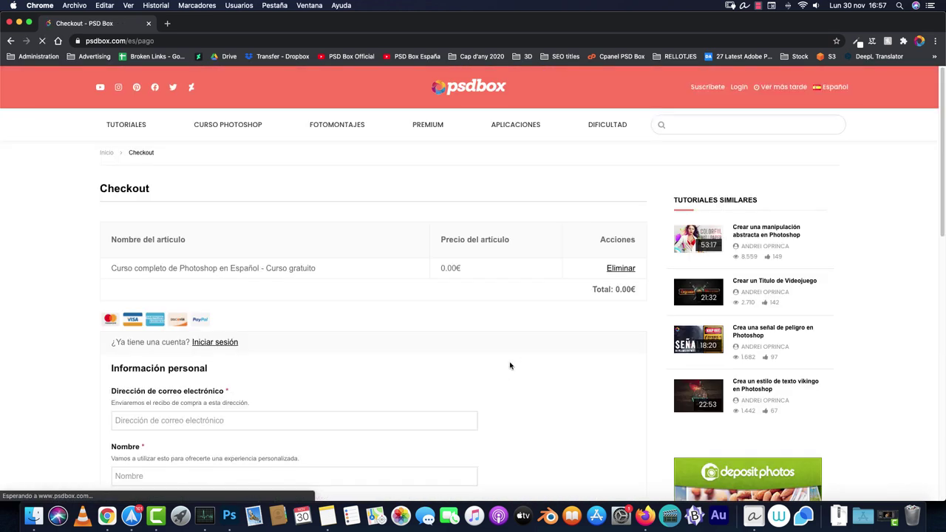
scroll(509, 363, down, 2)
scroll(517, 355, down, 2)
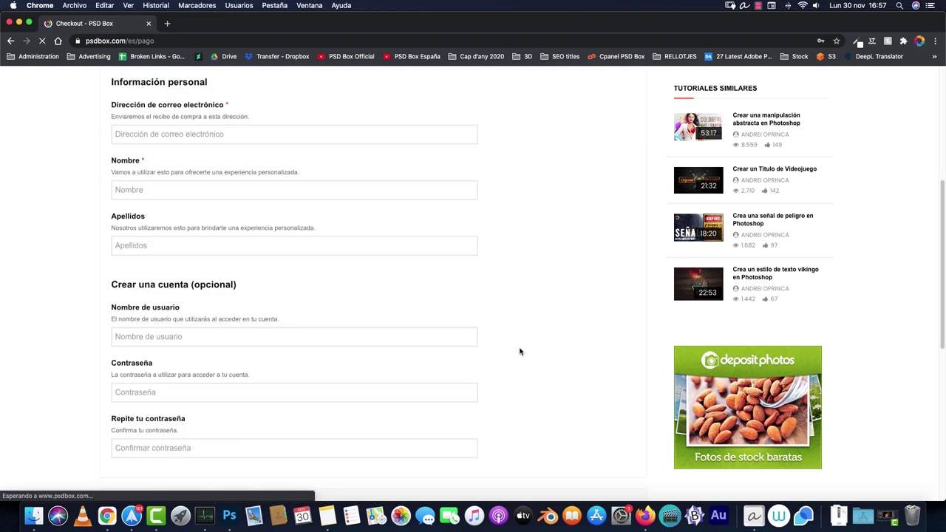
scroll(520, 352, down, 3)
click(236, 289)
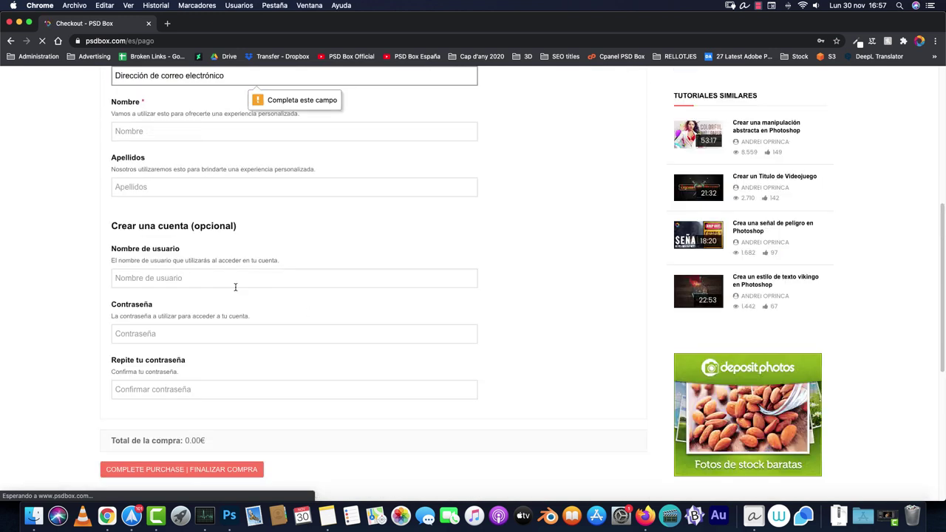
scroll(266, 288, up, 3)
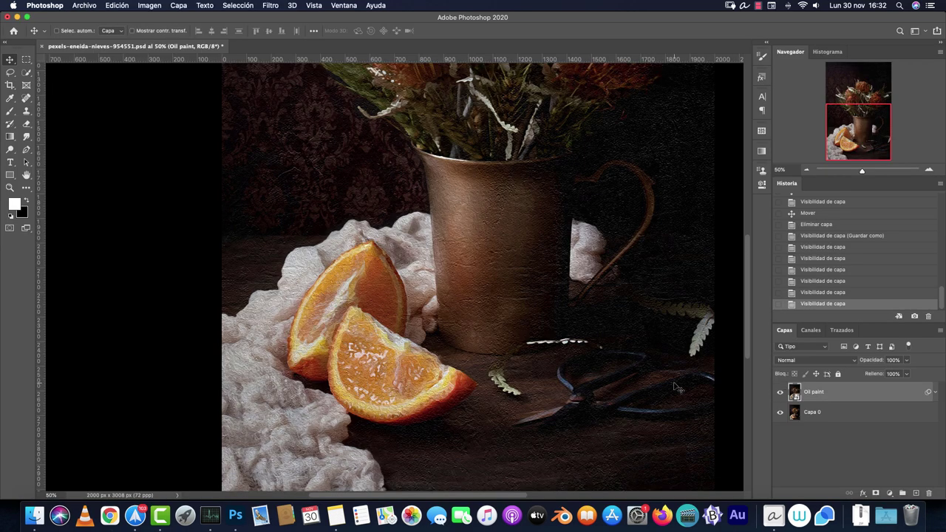
Quick Look through eight texture images in the Oil paint folder, then close the preview
click(35, 515)
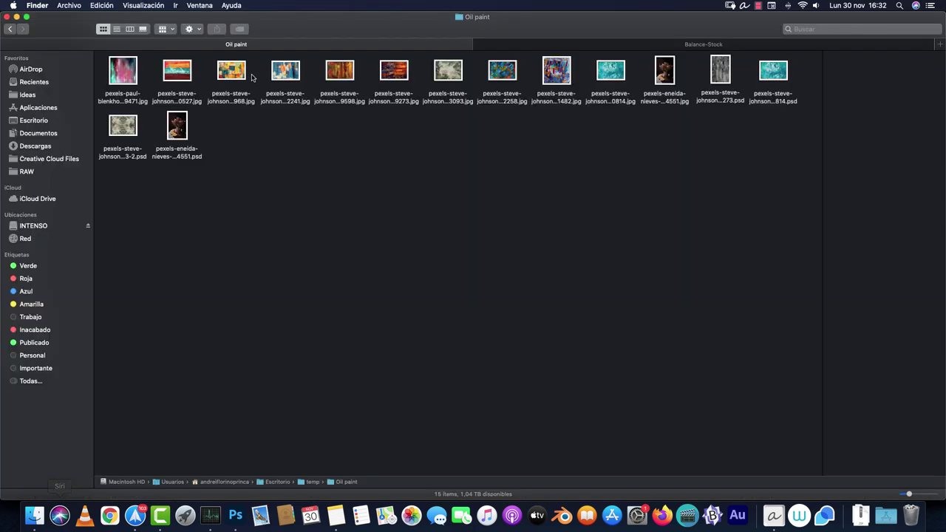
click(124, 72)
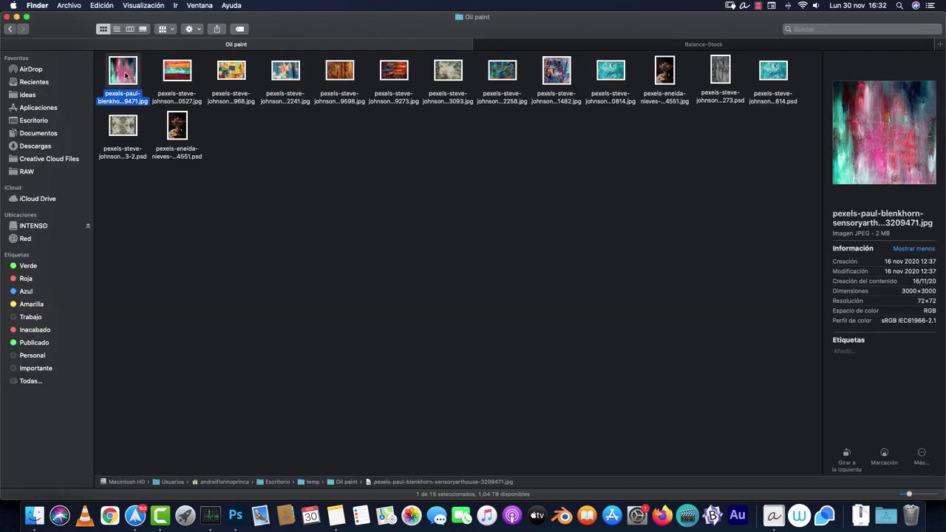
key(space)
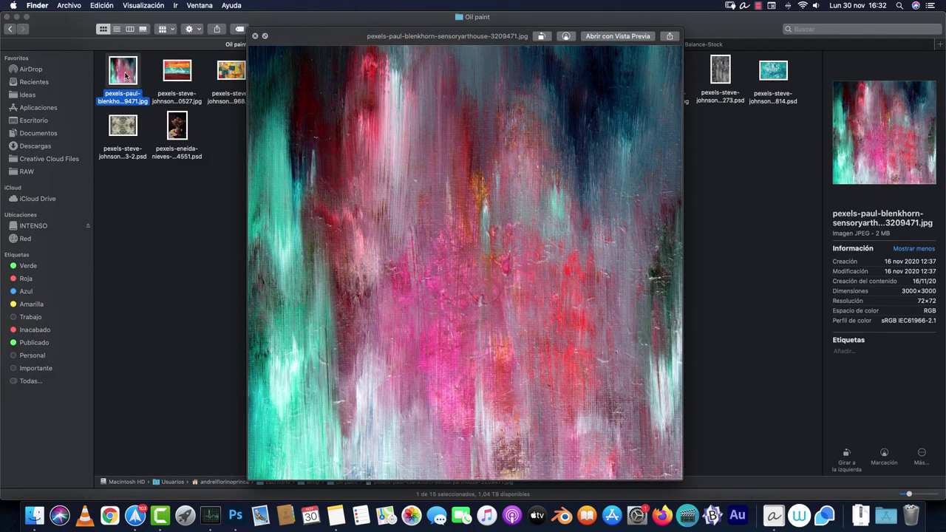
key(Right)
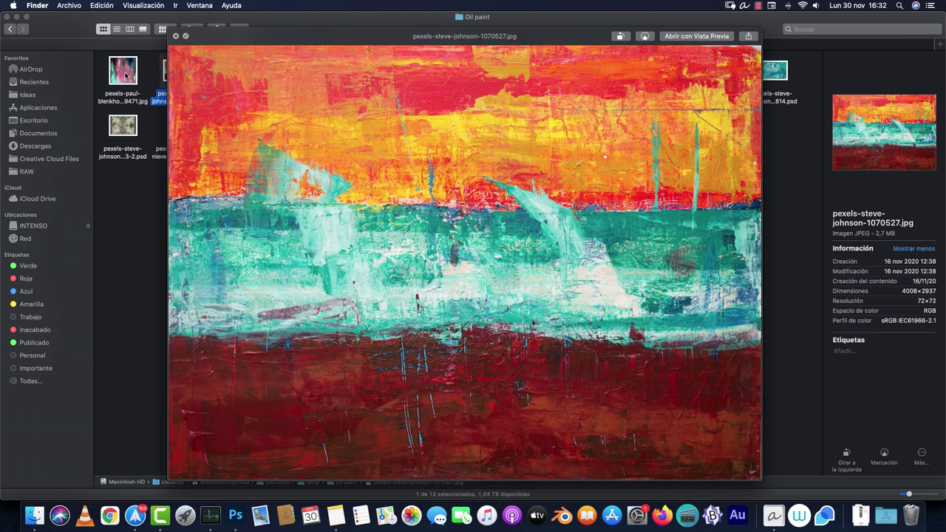
key(Right)
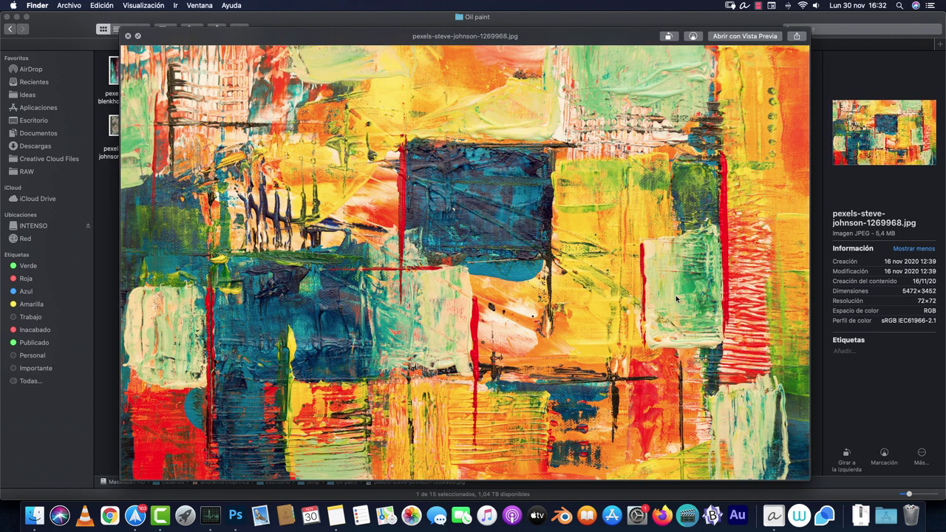
key(Right)
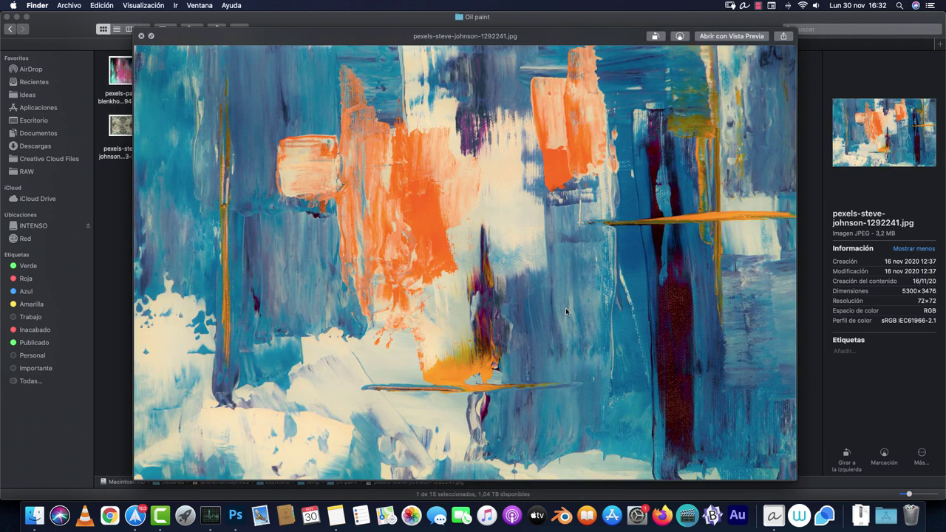
key(Right)
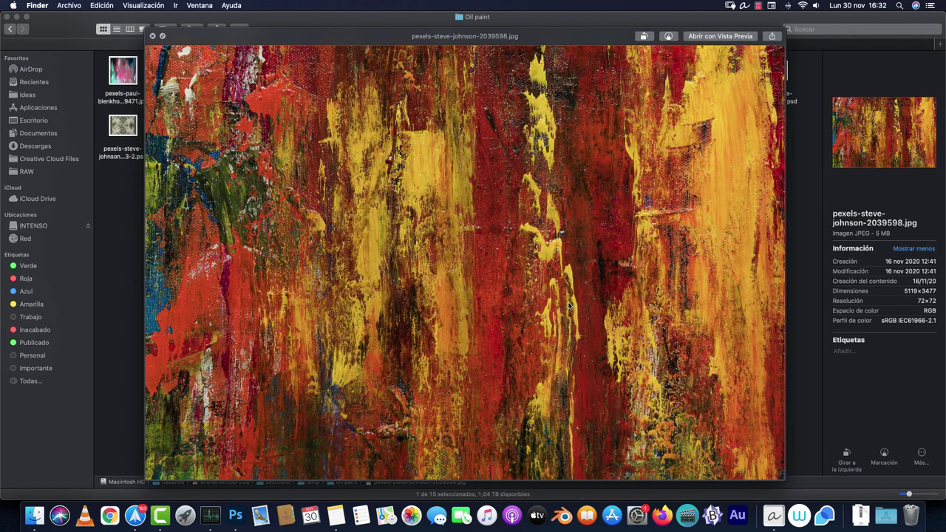
key(Right)
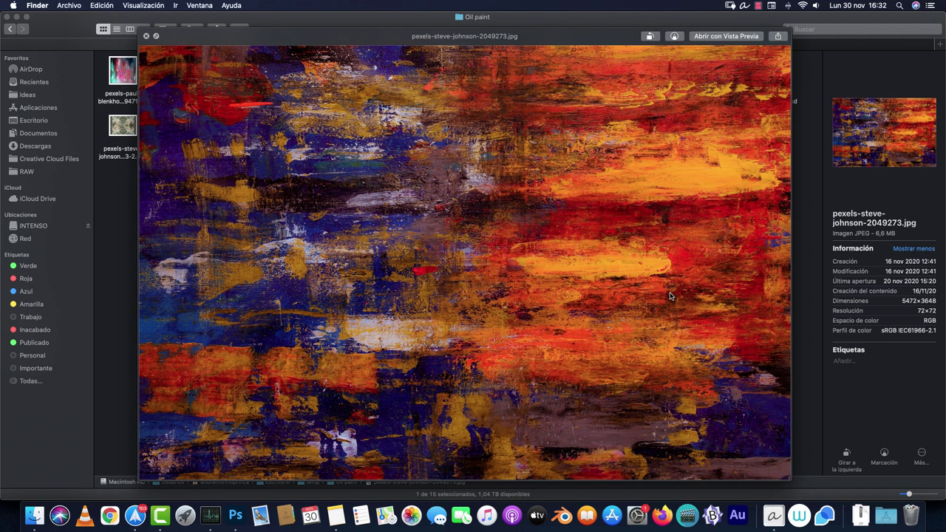
key(Right)
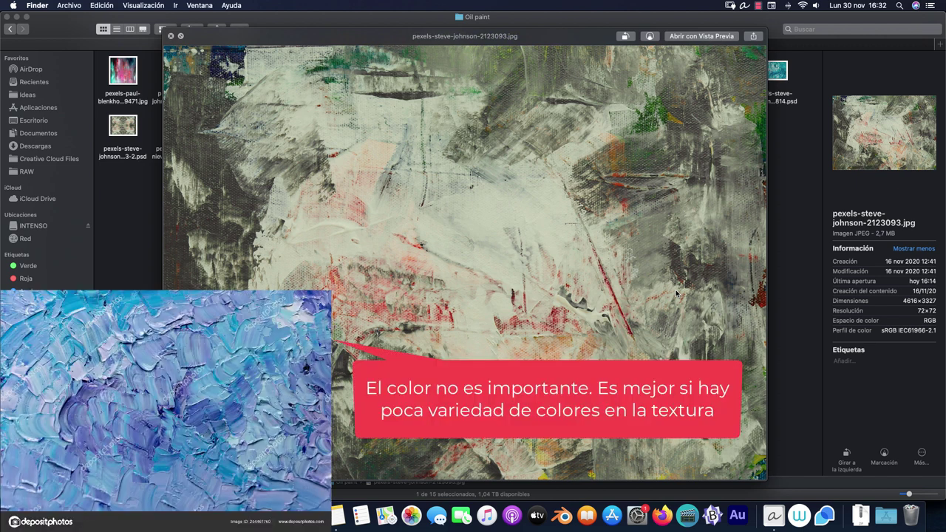
key(Right)
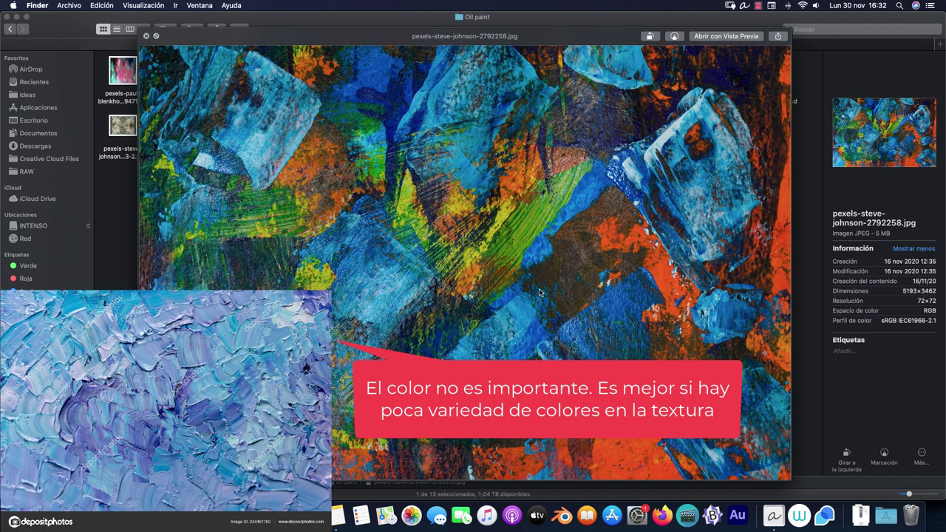
key(space)
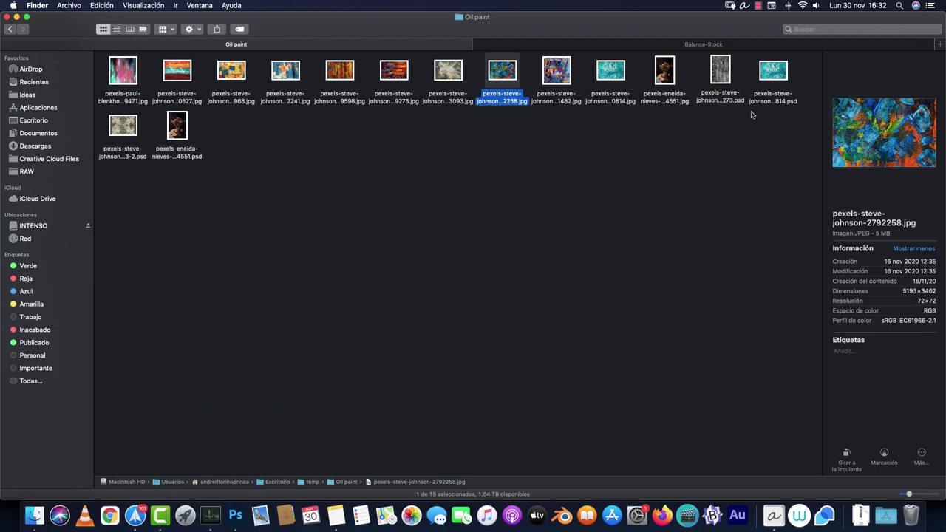
Quick Look pexels-steve-johnson-2049273.psd and the still-life PSD file
click(723, 81)
key(space)
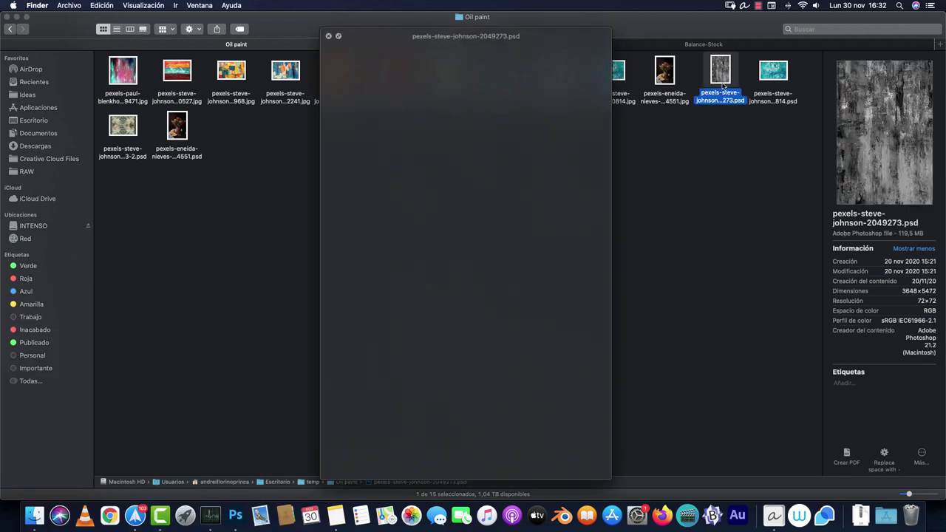
click(172, 131)
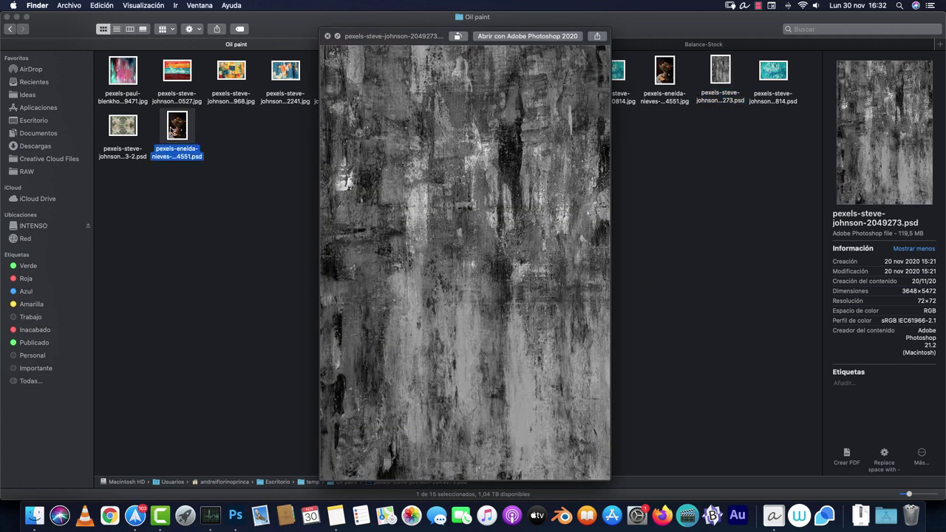
click(124, 129)
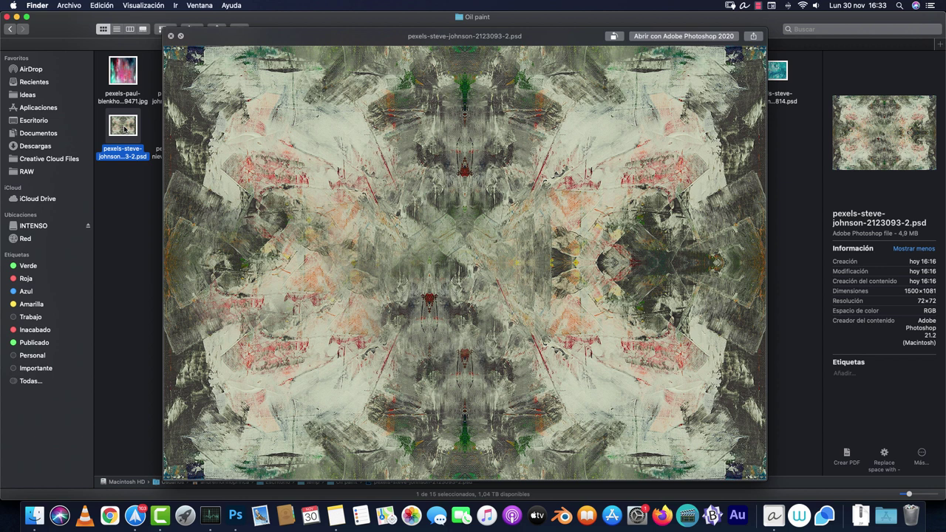
key(space)
Preview the colourful abstract painting, check the grey texture PSD, then return to Photoshop
click(235, 67)
key(space)
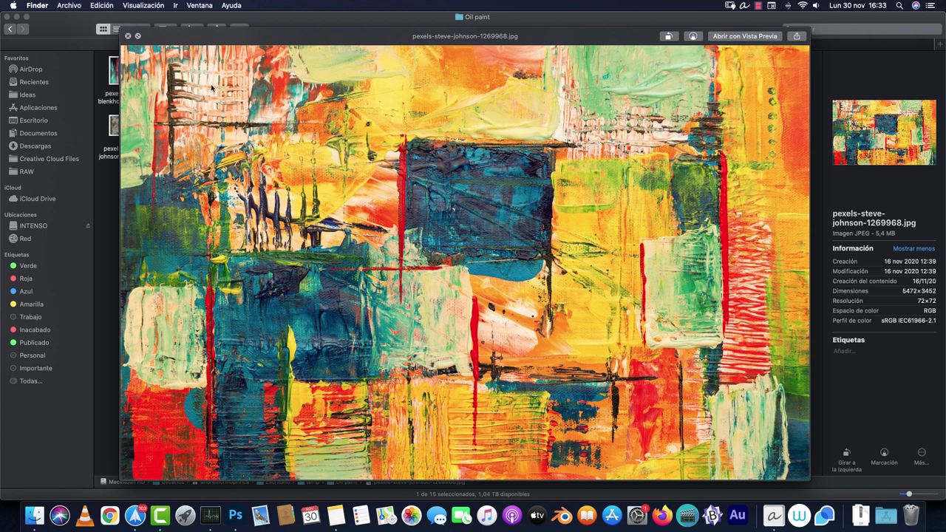
key(space)
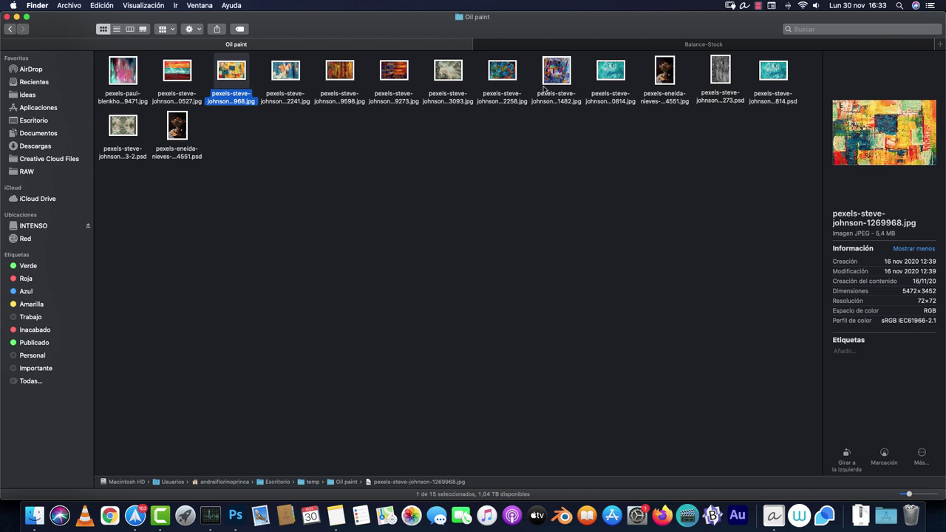
click(732, 81)
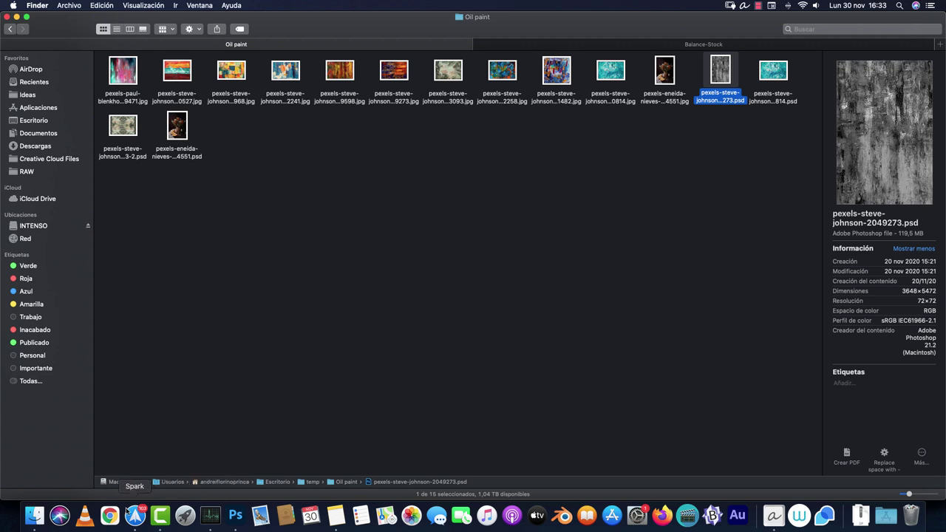
click(235, 516)
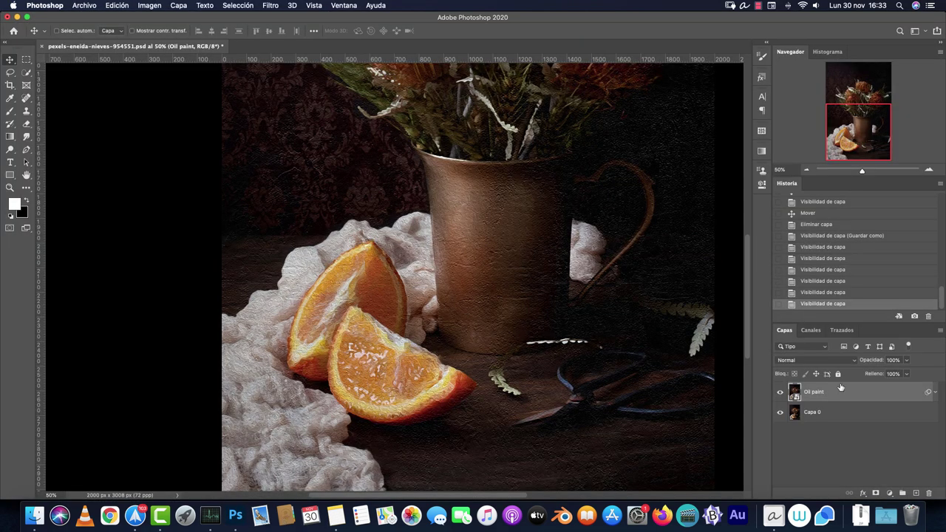
Hide Oil paint, duplicate Capa 0 as Capa 0 copia above it, and convert it to a smart object
click(870, 414)
click(779, 392)
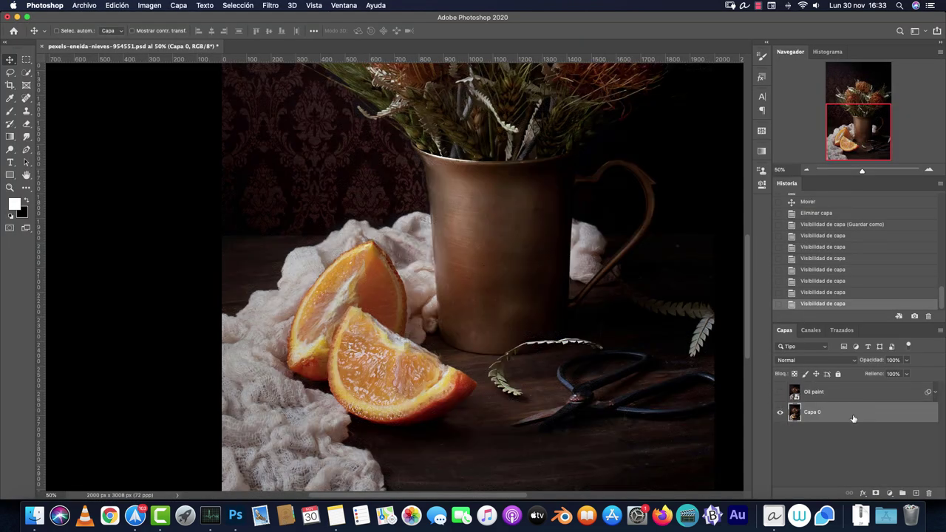
key(super+j)
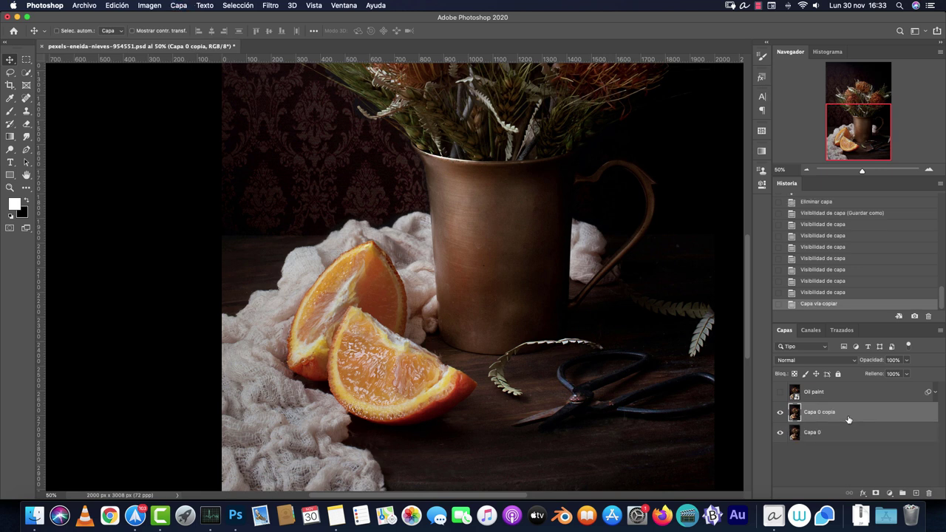
drag(847, 417, 842, 400)
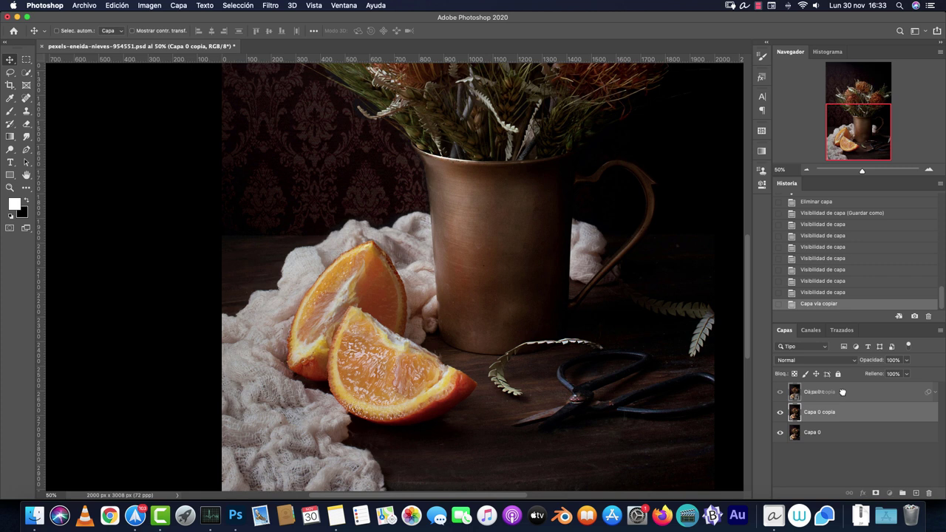
drag(843, 399, 843, 392)
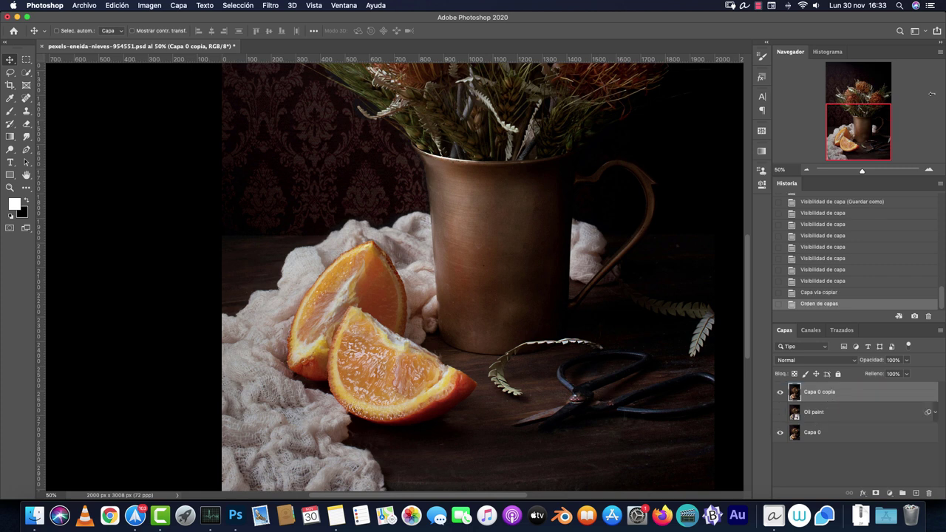
click(929, 170)
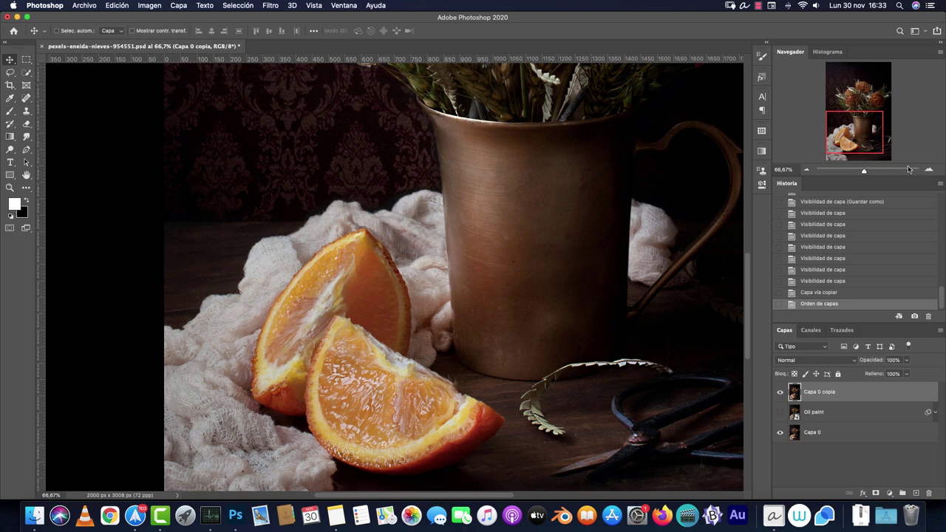
right_click(845, 398)
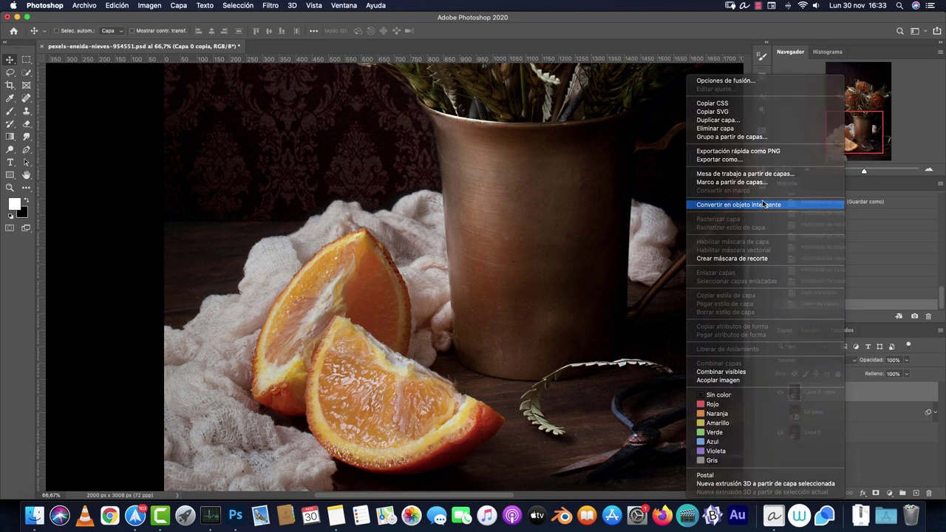
click(762, 204)
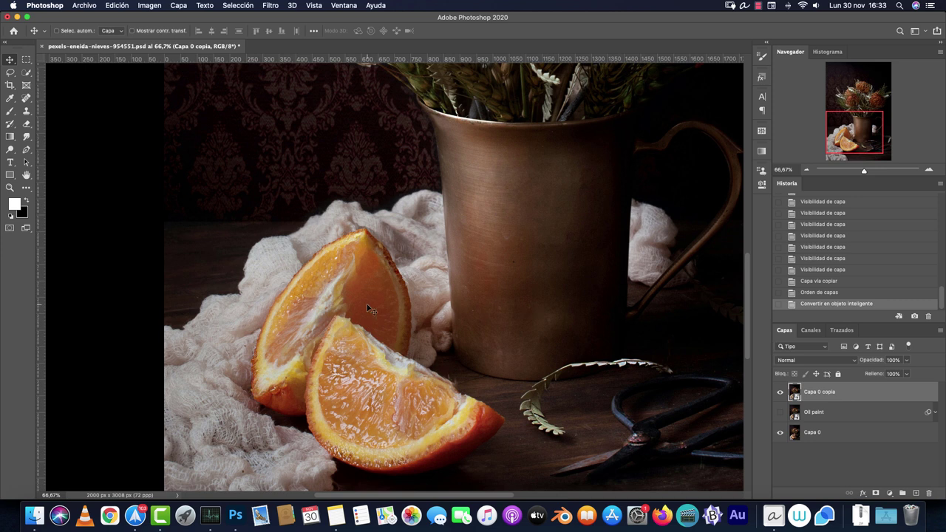
Open Galería de filtros and delete the duplicate Pincel seco effect, keeping size 6, detail 4, texture 1
click(269, 8)
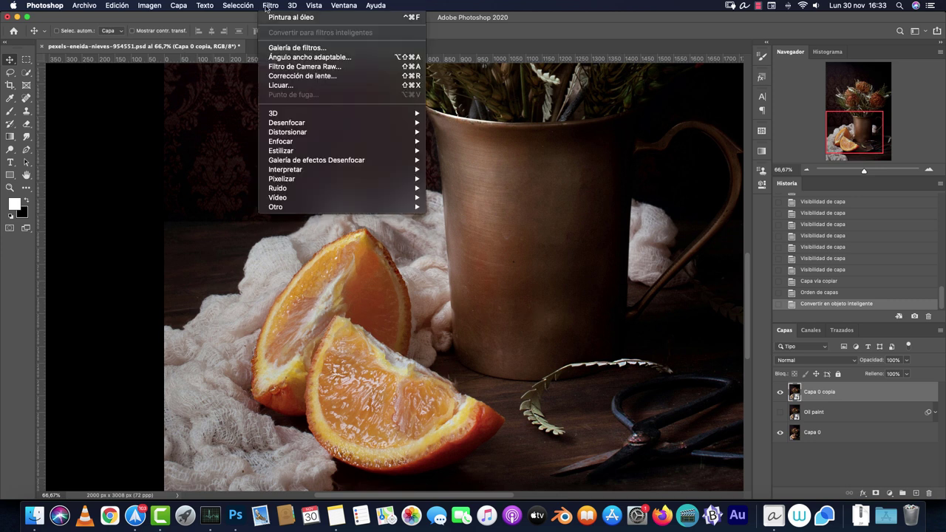
click(275, 47)
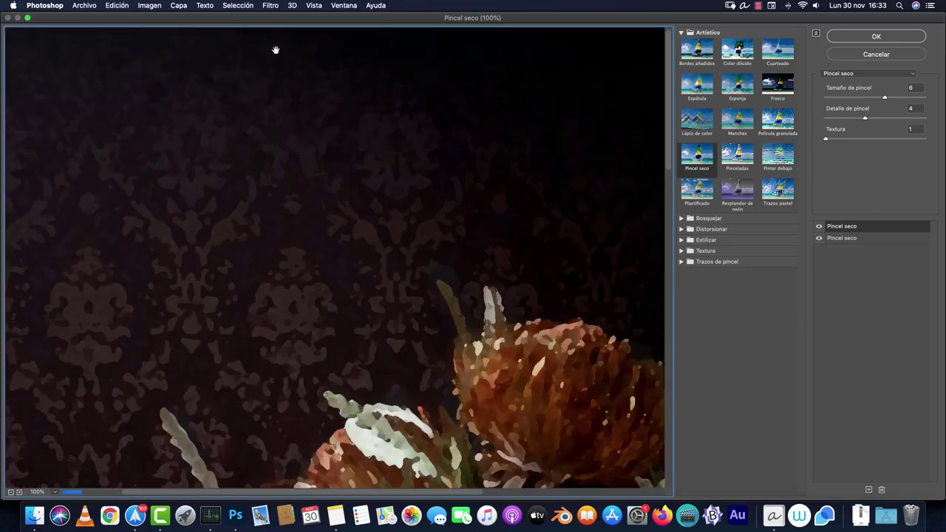
scroll(320, 298, down, 10)
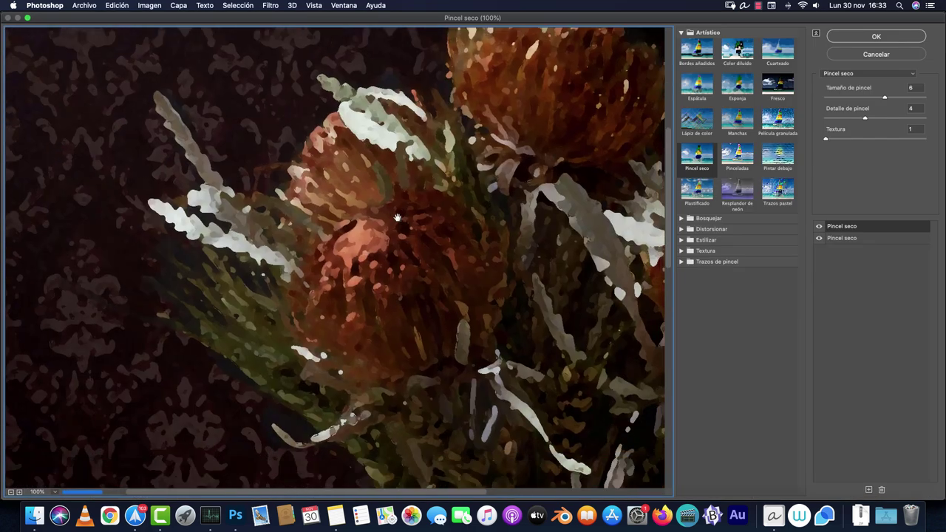
click(881, 490)
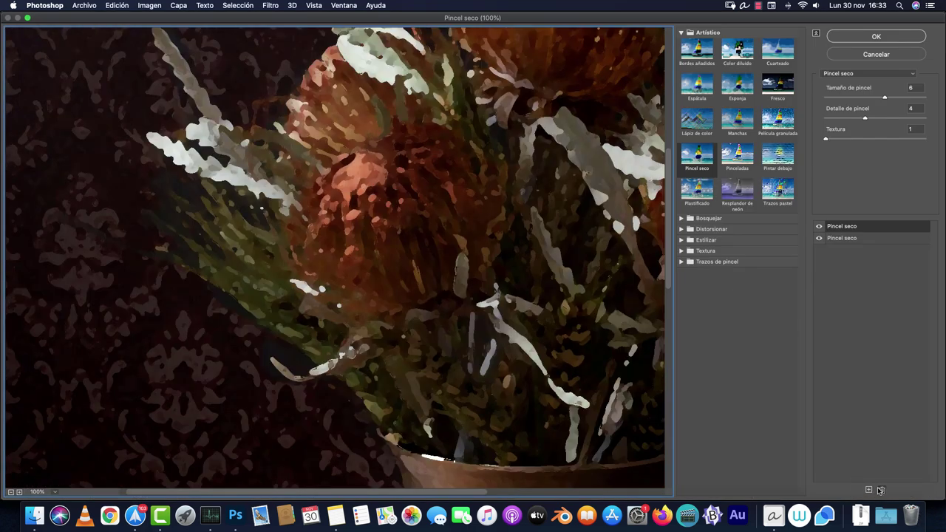
Pan the preview over the vase and flowers, toggling Pincel seco off and on to compare
drag(450, 385, 458, 422)
scroll(457, 421, down, 5)
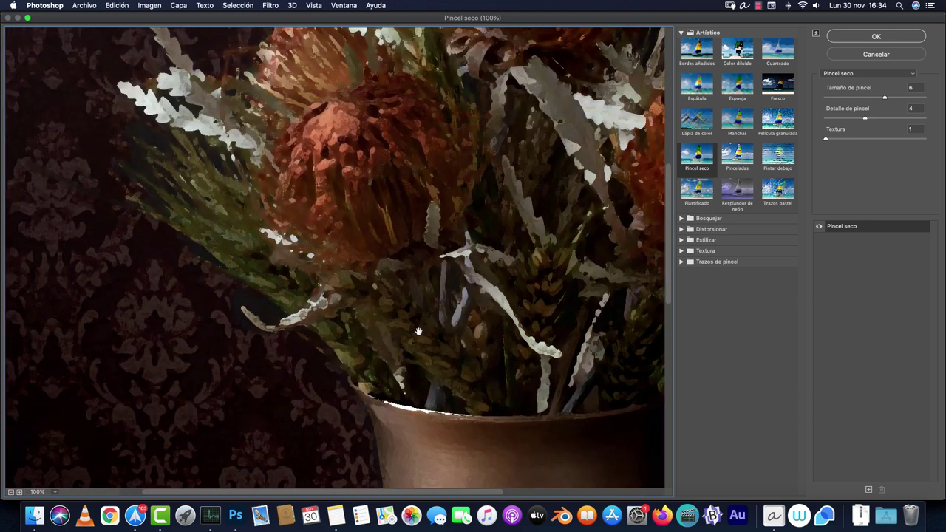
scroll(415, 269, down, 5)
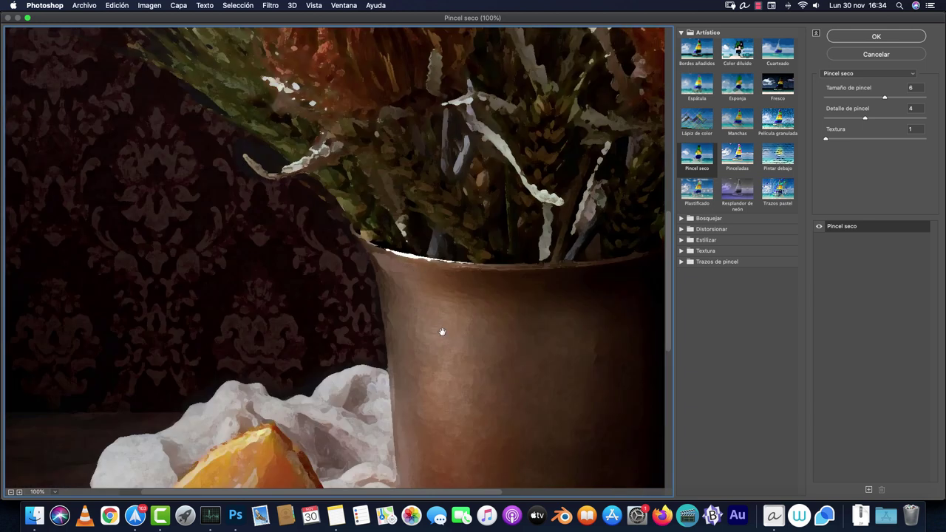
scroll(464, 206, down, 3)
scroll(464, 177, down, 3)
scroll(396, 321, down, 3)
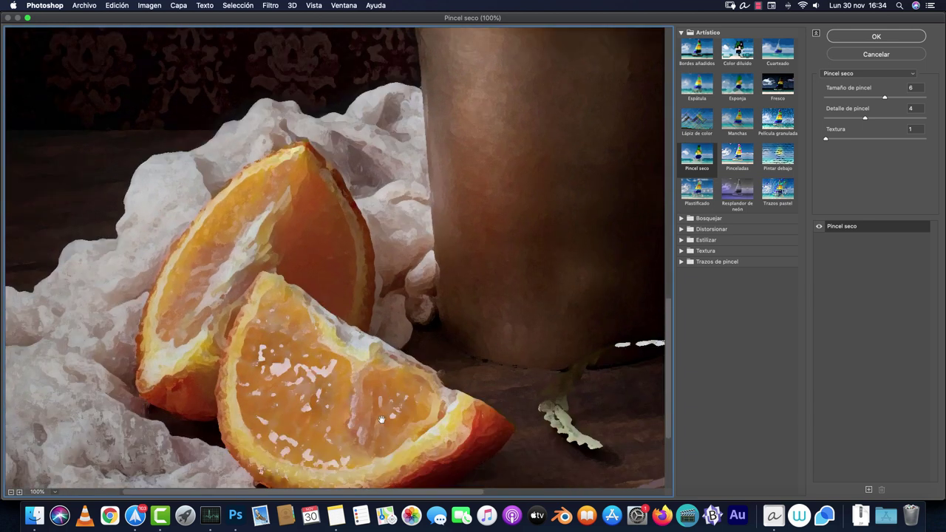
click(818, 226)
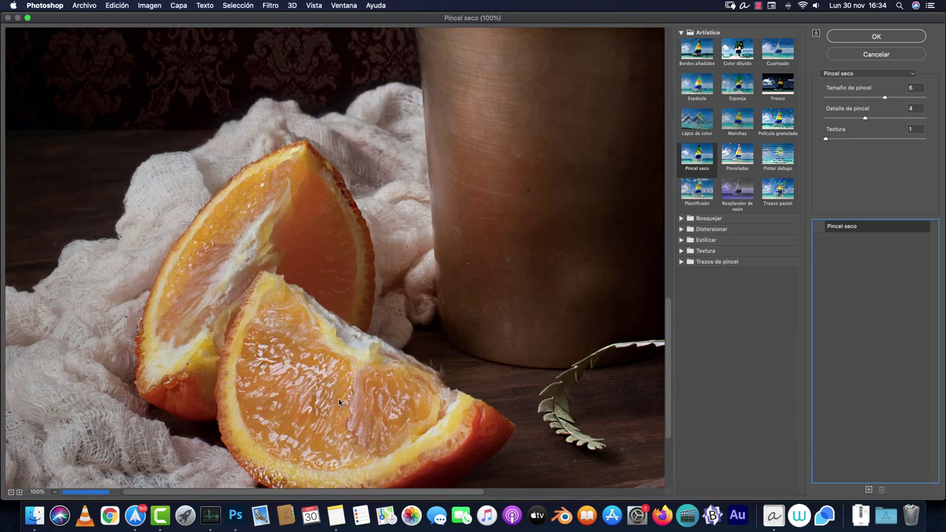
click(819, 226)
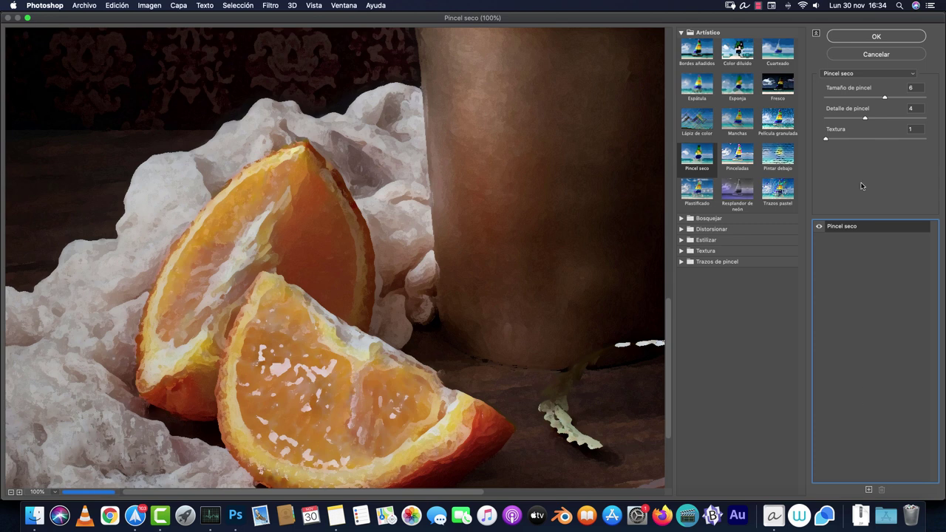
mouse_move(534, 126)
mouse_down()
mouse_move(530, 249)
mouse_move(502, 368)
mouse_up()
scroll(458, 470, up, 3)
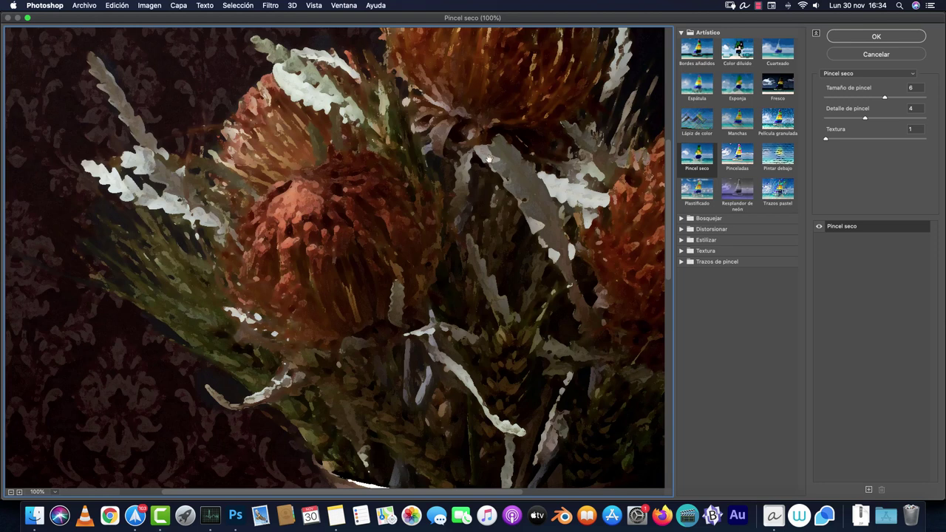
scroll(459, 354, up, 5)
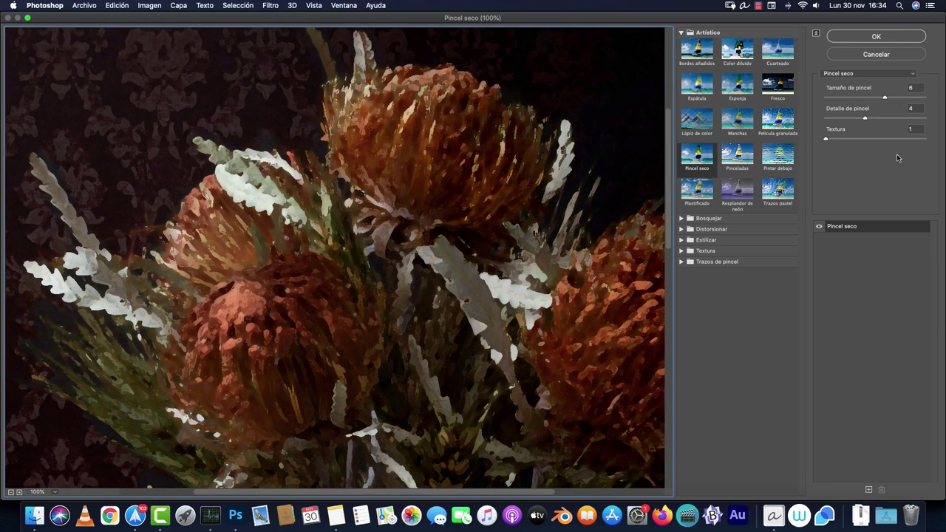
Try a Pintar debajo effect with texture coverage 5, then delete it and apply Pincel seco alone
click(870, 488)
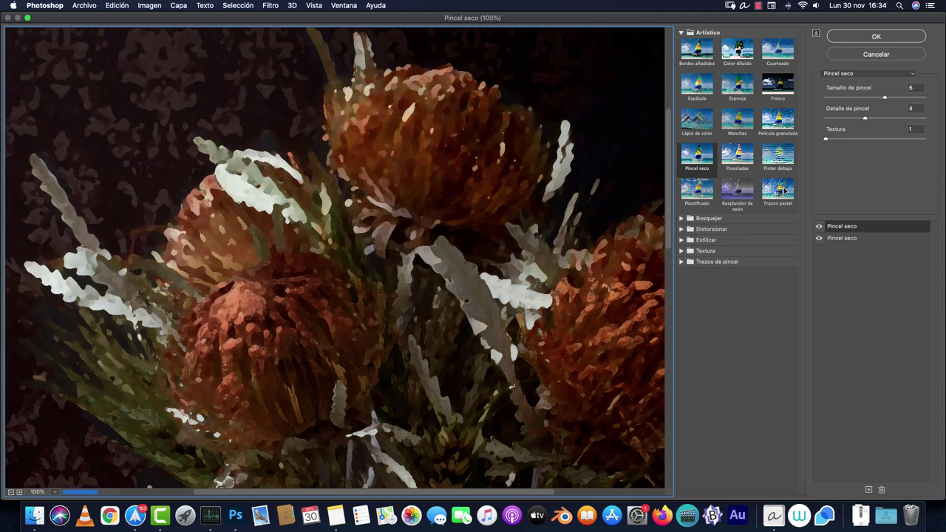
click(698, 155)
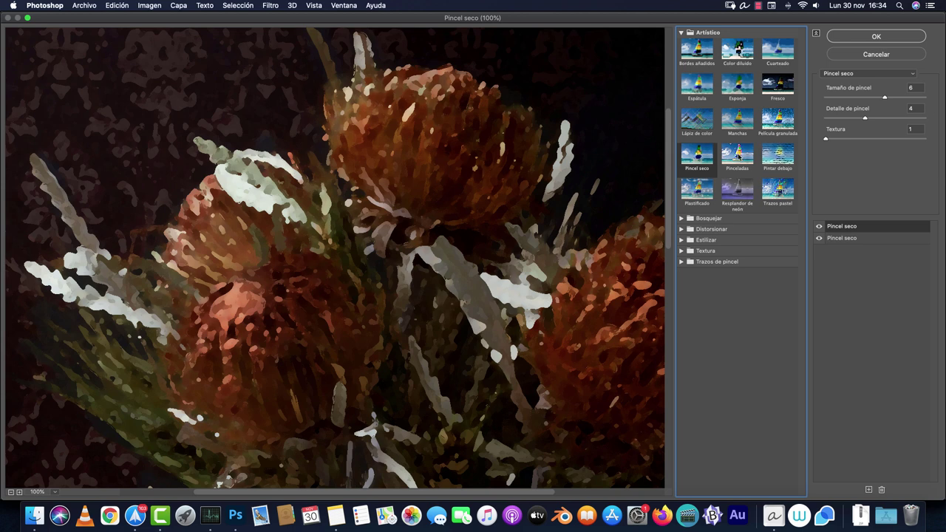
click(731, 157)
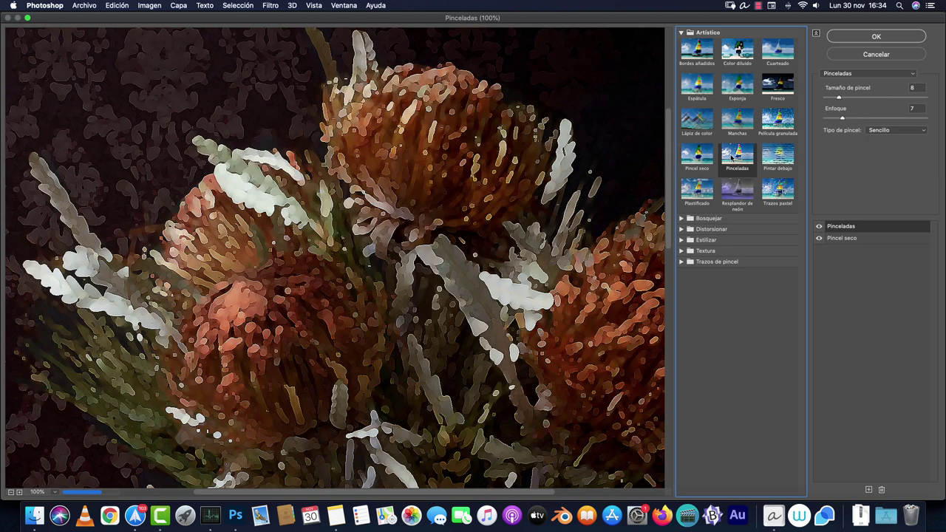
click(779, 157)
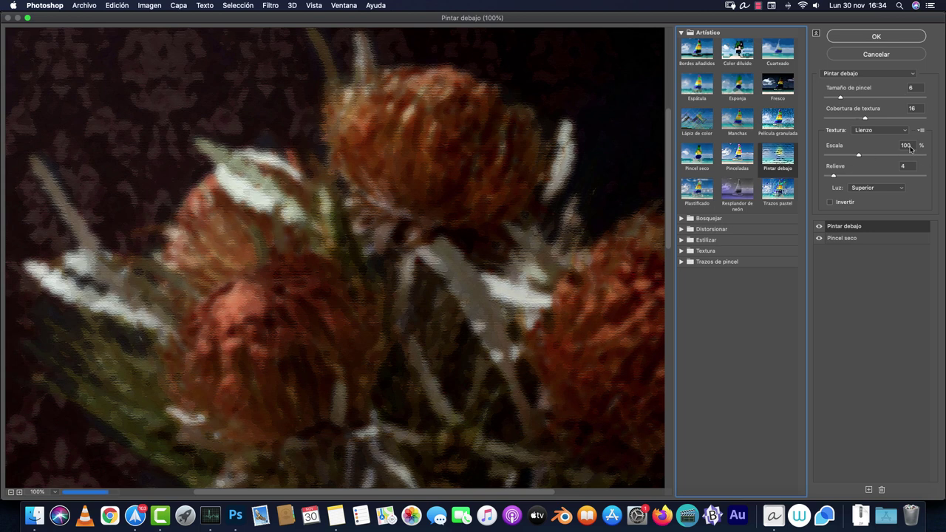
drag(856, 124, 839, 120)
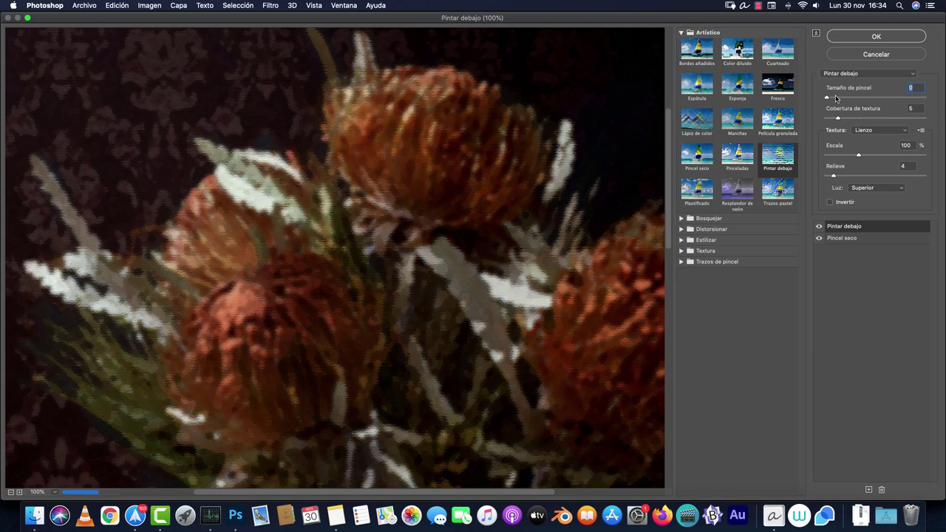
drag(840, 96, 846, 97)
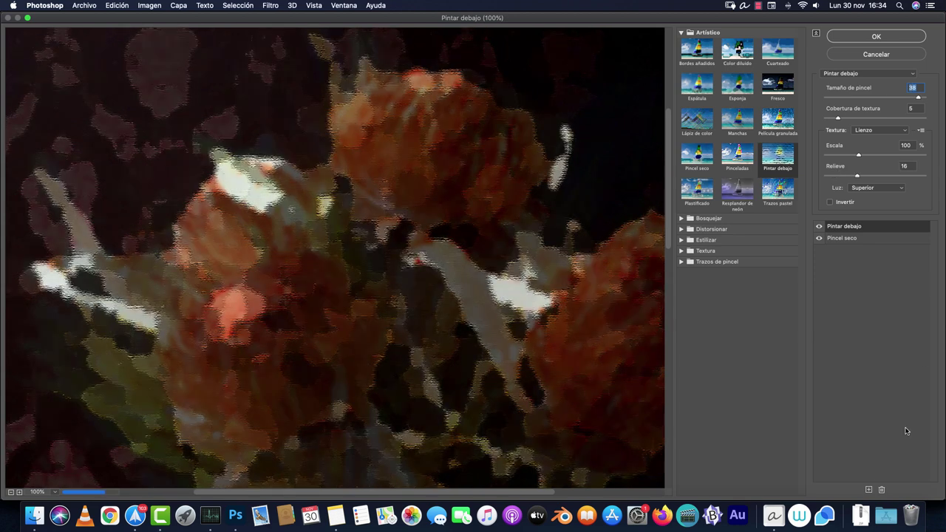
click(881, 490)
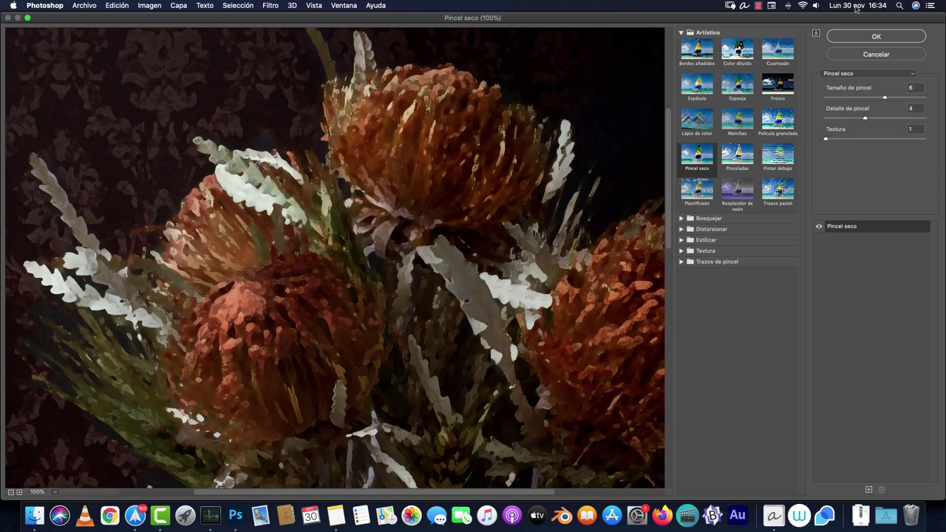
click(860, 39)
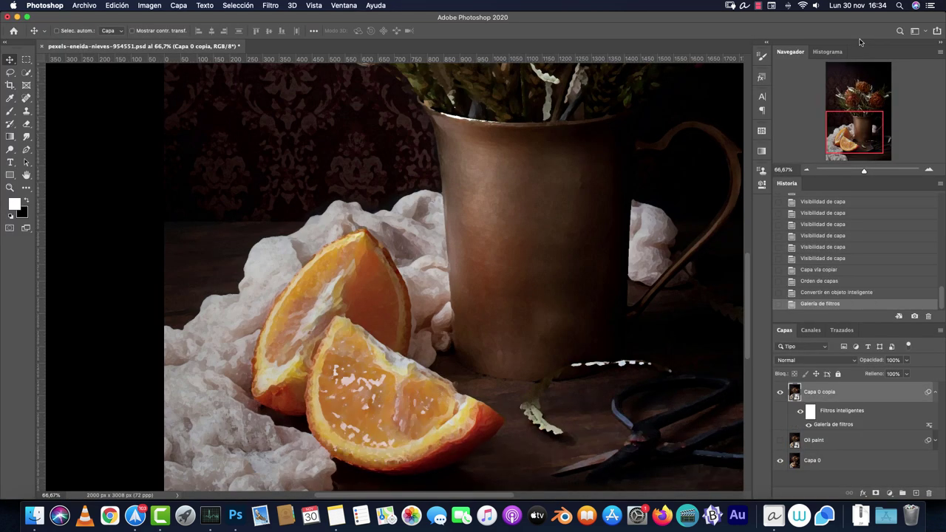
Open Pintura al óleo (stylization 3.7, cleanliness 6.1) and preview it on the white cloth and leaves
drag(874, 136, 857, 129)
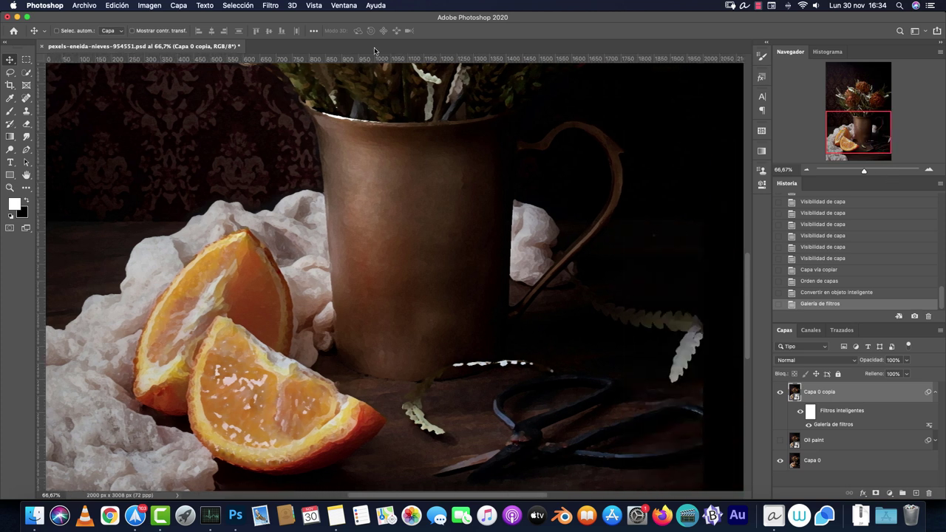
click(278, 7)
mouse_move(281, 151)
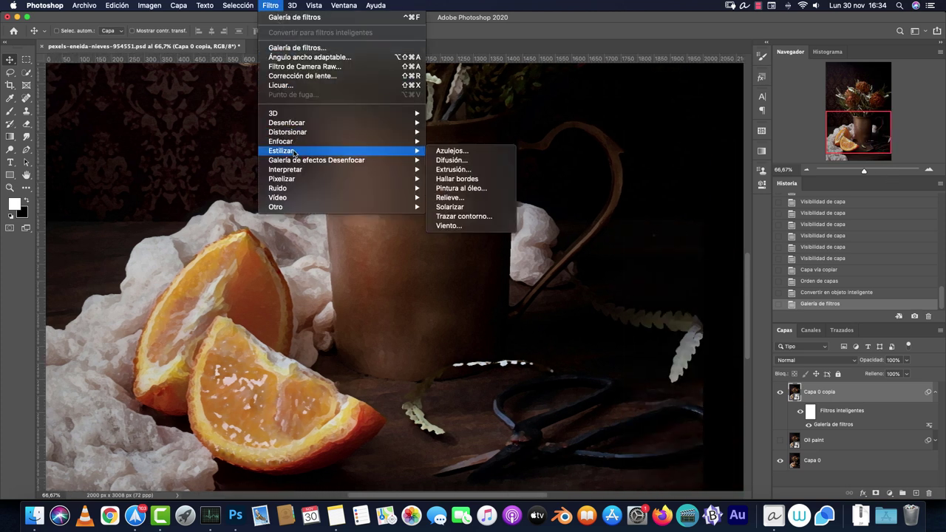
click(468, 188)
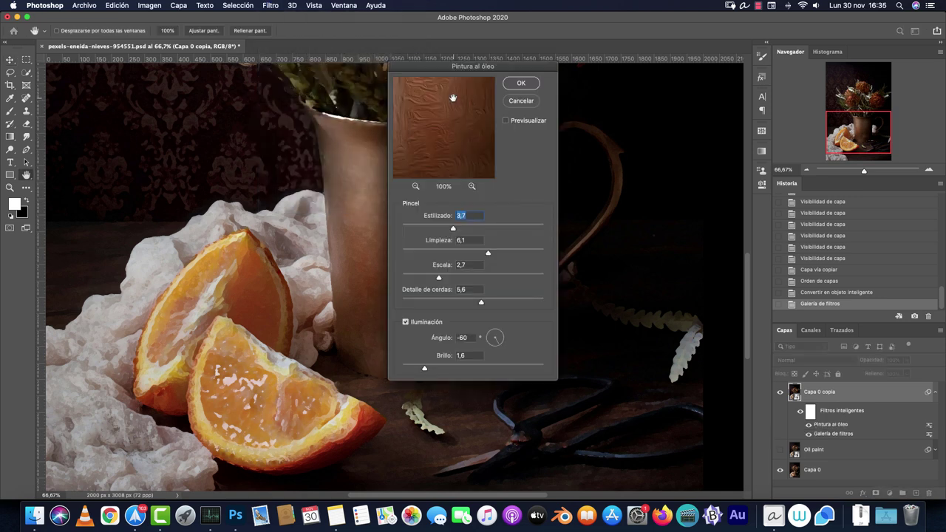
mouse_move(441, 131)
mouse_down()
mouse_move(488, 191)
mouse_move(481, 189)
mouse_up()
mouse_move(456, 137)
mouse_down()
mouse_move(468, 175)
mouse_move(505, 215)
mouse_up()
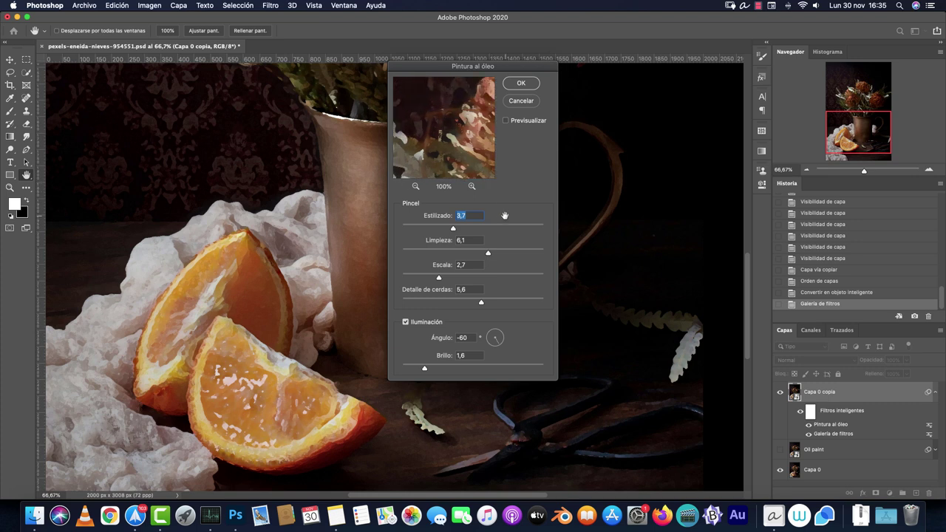
drag(458, 142, 460, 161)
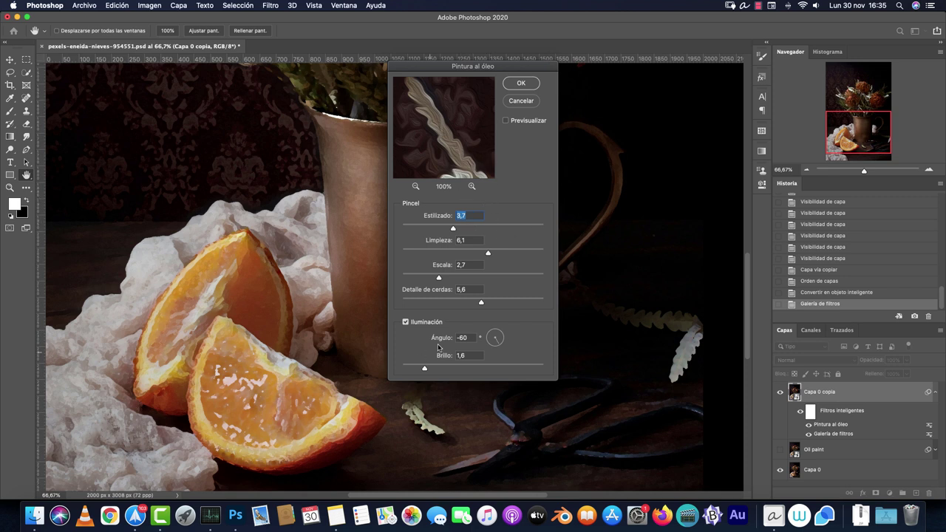
Compare with Iluminación off, keep lighting on at angle -60 and brightness 1,6, and apply
click(405, 322)
click(405, 323)
drag(463, 161, 442, 96)
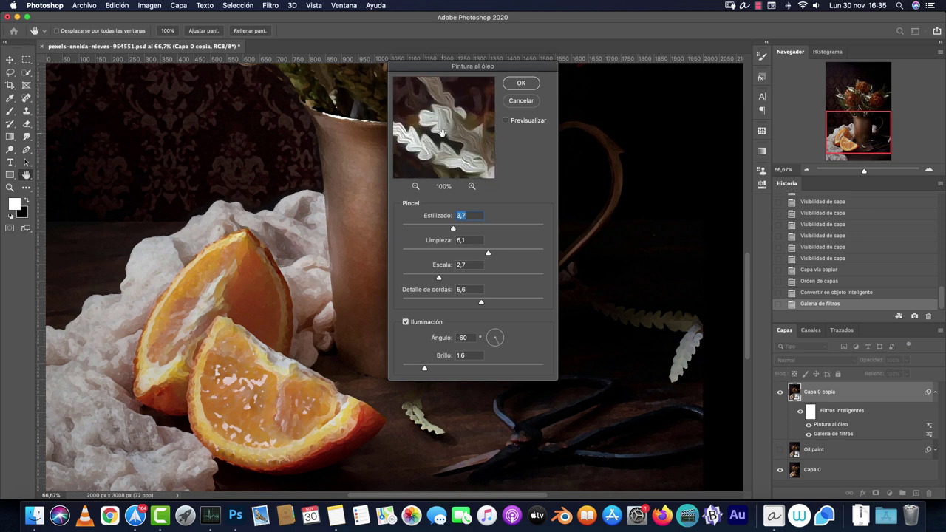
click(527, 85)
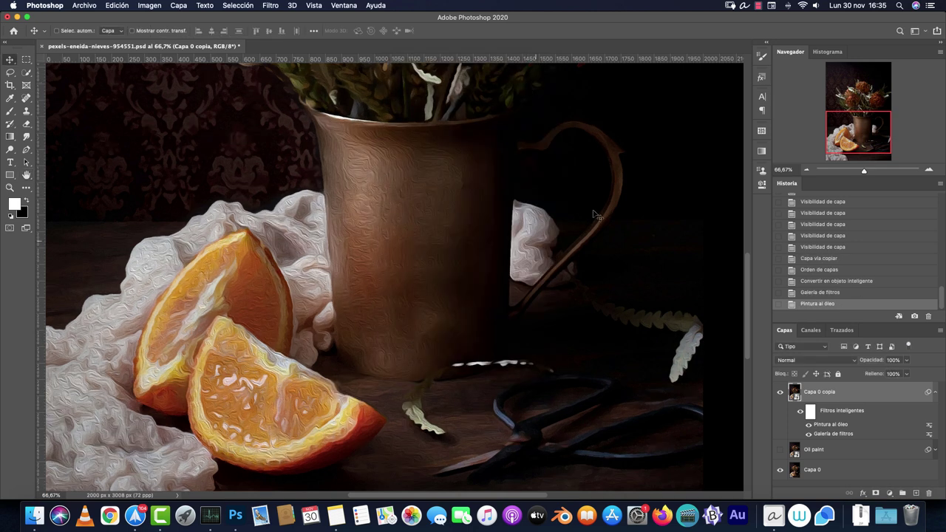
Reopen Galería de filtros on the bouquet and vase, switching from Trazos de pincel to Textura filters
drag(844, 126, 837, 142)
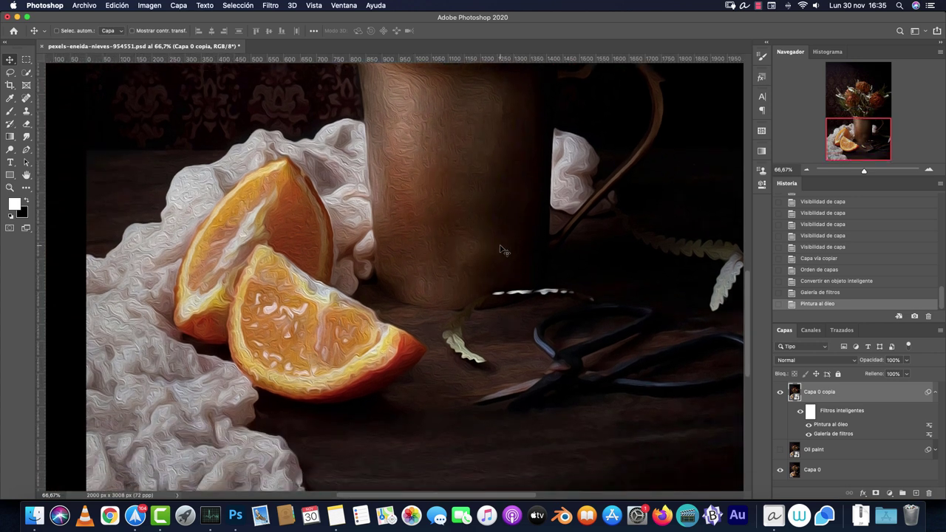
click(269, 6)
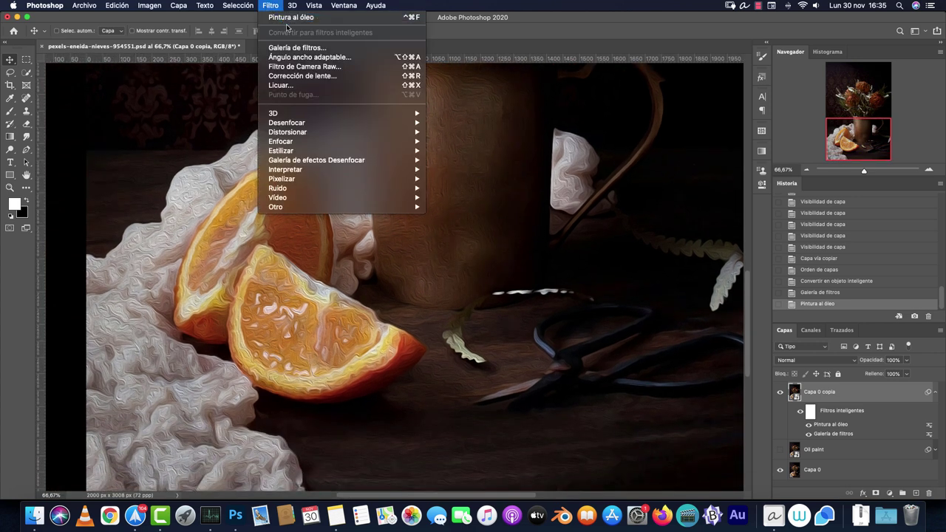
click(290, 48)
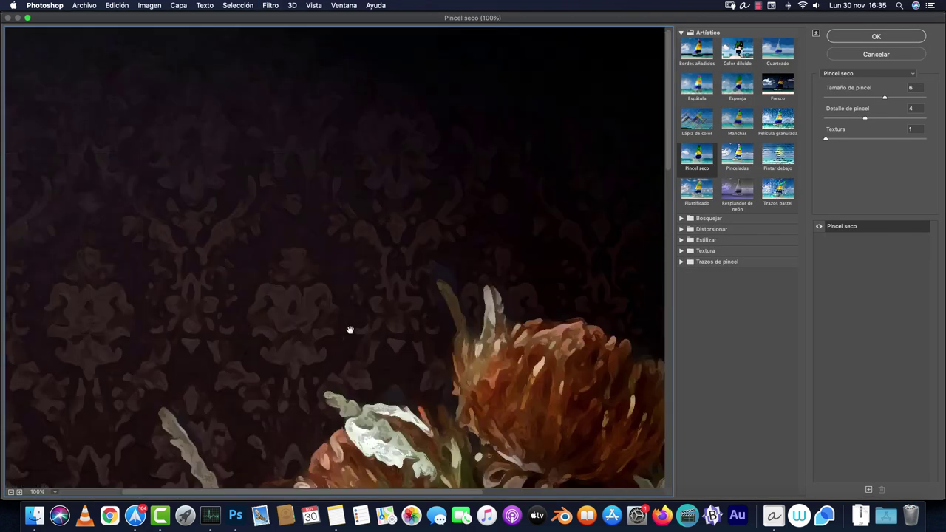
drag(348, 330, 407, 203)
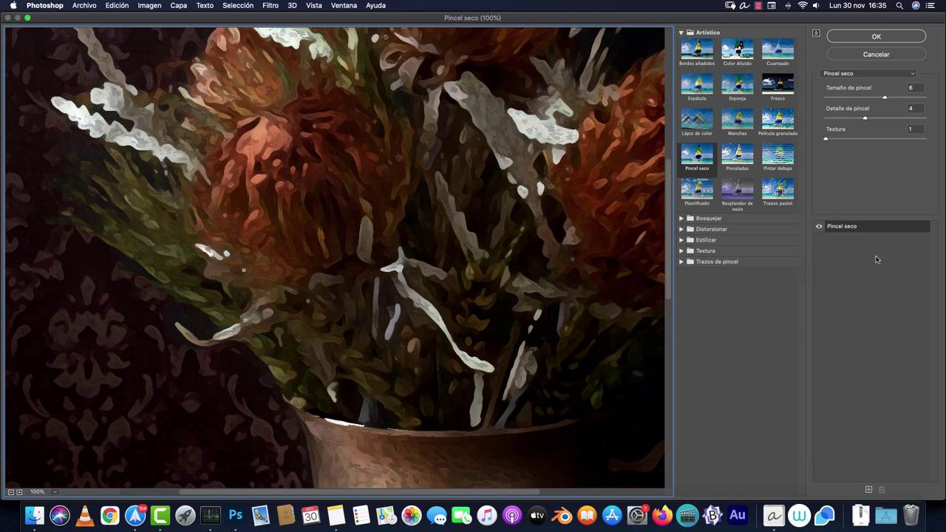
click(681, 262)
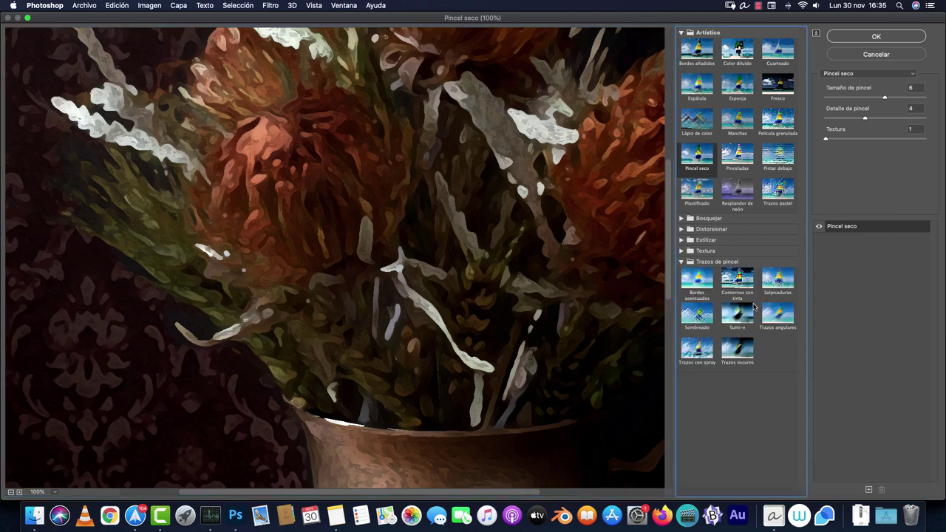
click(690, 262)
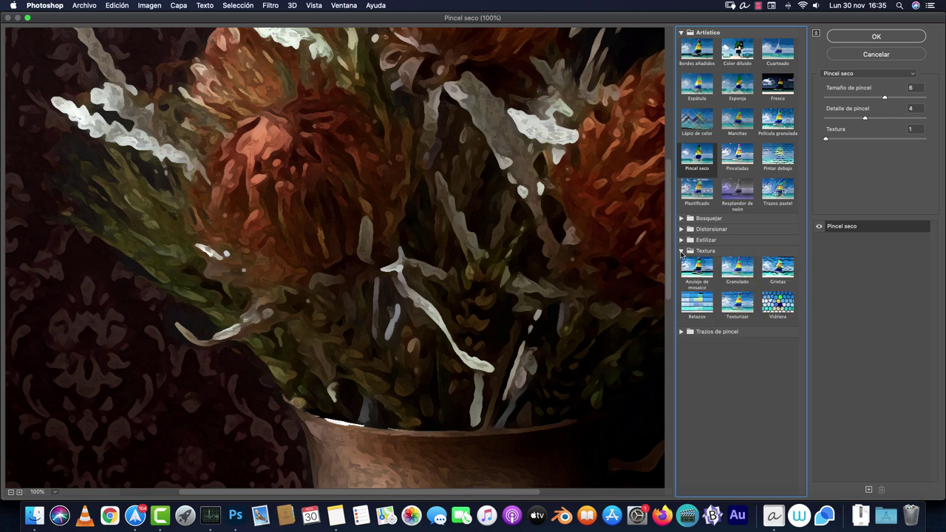
Switch the effect to Texturizar and choose the Lienzo canvas texture after trying Ladrillo
click(742, 309)
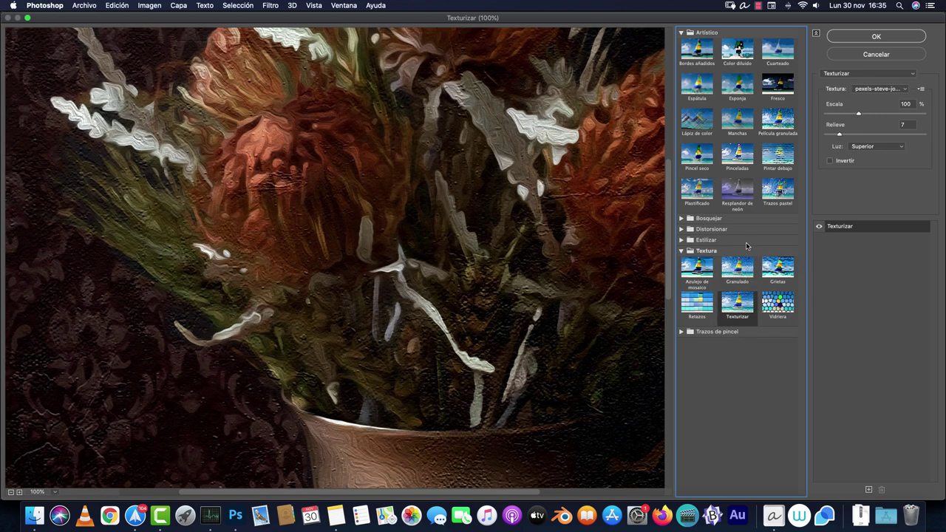
click(868, 153)
click(891, 95)
click(880, 91)
click(878, 57)
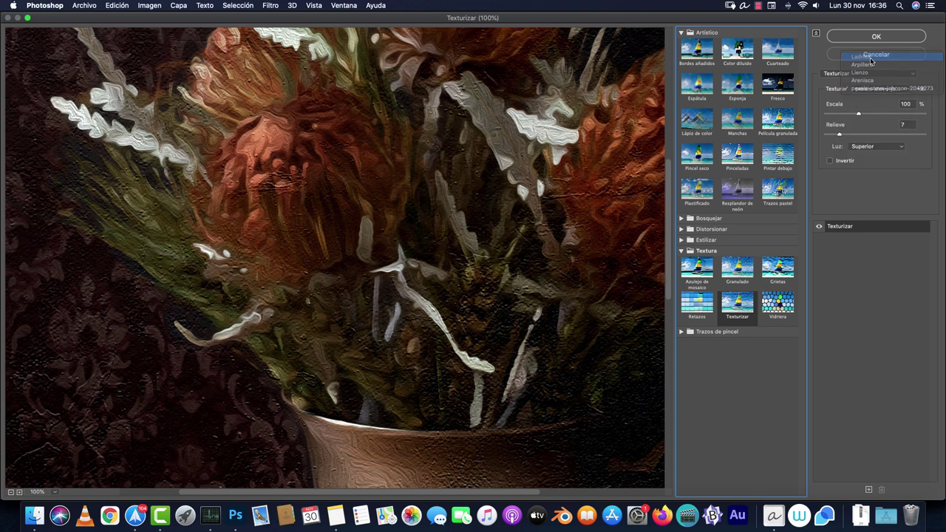
click(881, 89)
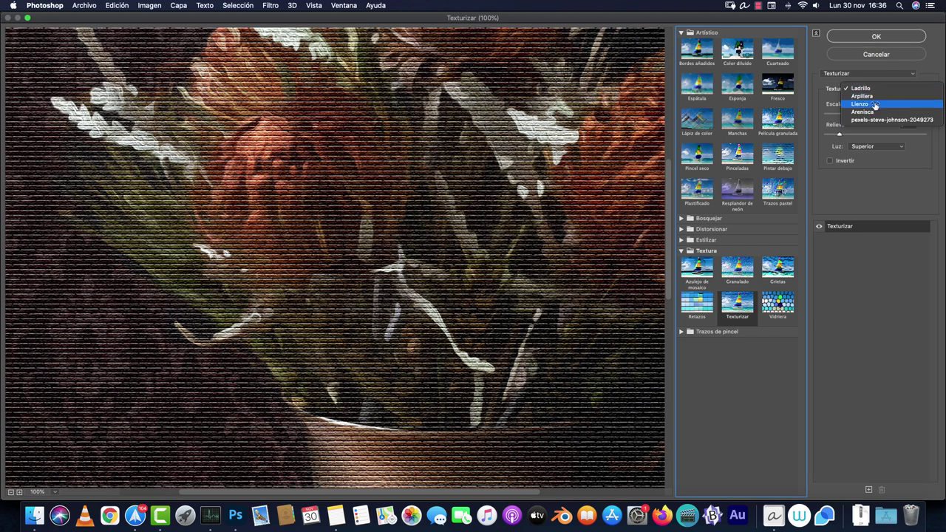
click(872, 106)
Lower the Texturizar relief to 1 and add a second effect layer
scroll(493, 193, down, 3)
scroll(391, 217, down, 2)
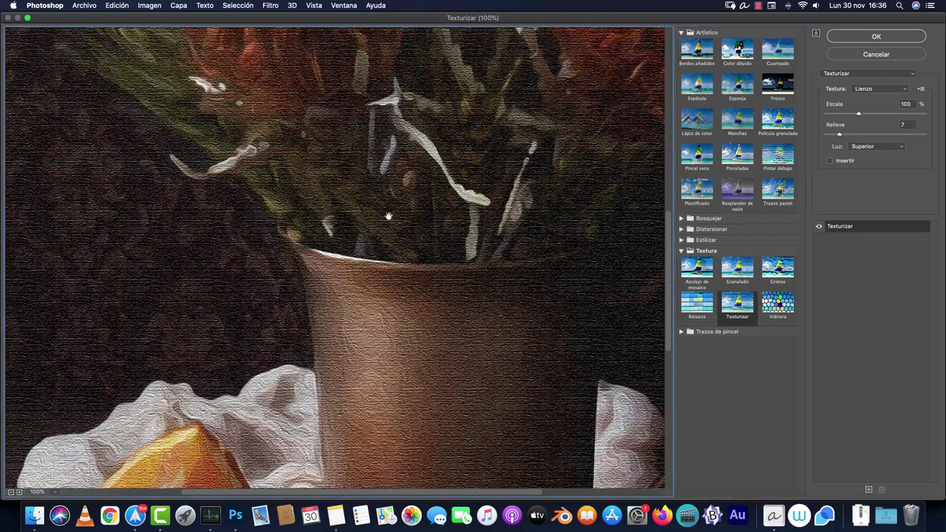
scroll(431, 194, down, 5)
scroll(402, 290, down, 4)
click(827, 135)
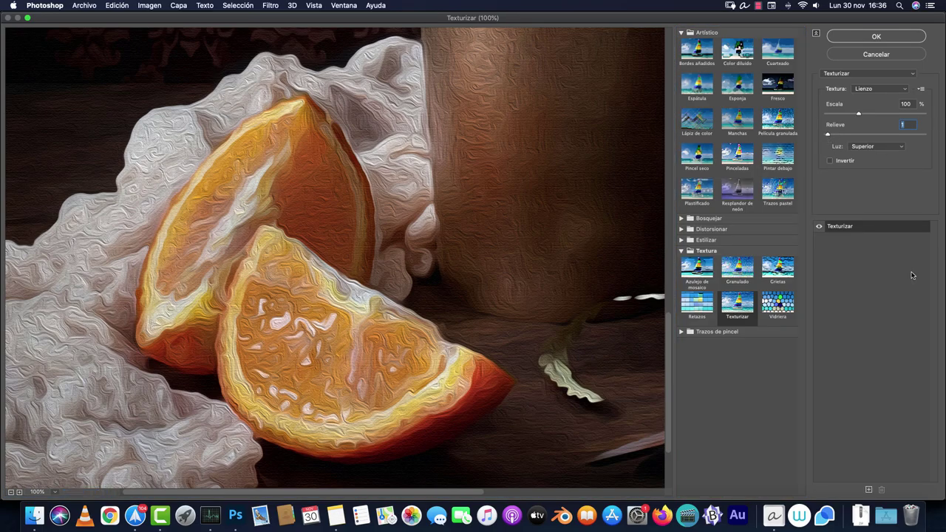
click(869, 490)
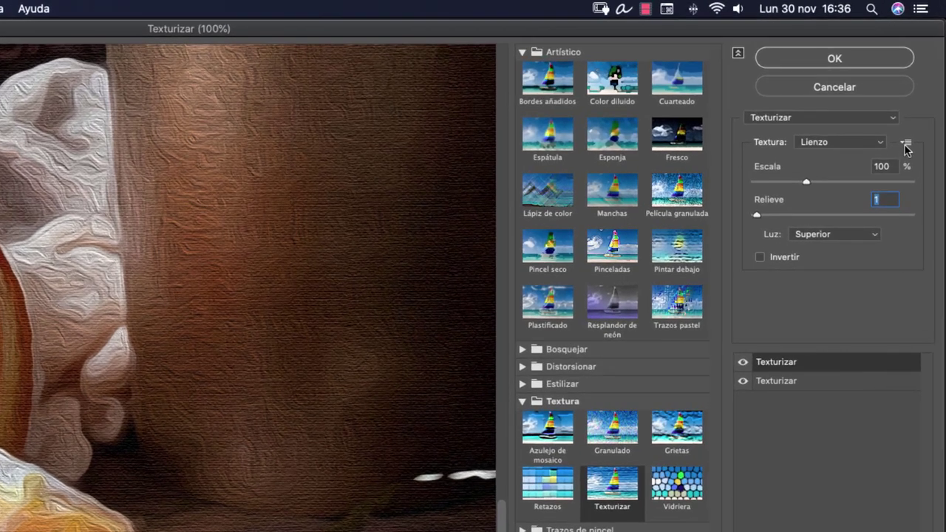
Load the teal pexels-steve-johnson-2049273.psd file as the new Texturizar's custom texture
click(906, 145)
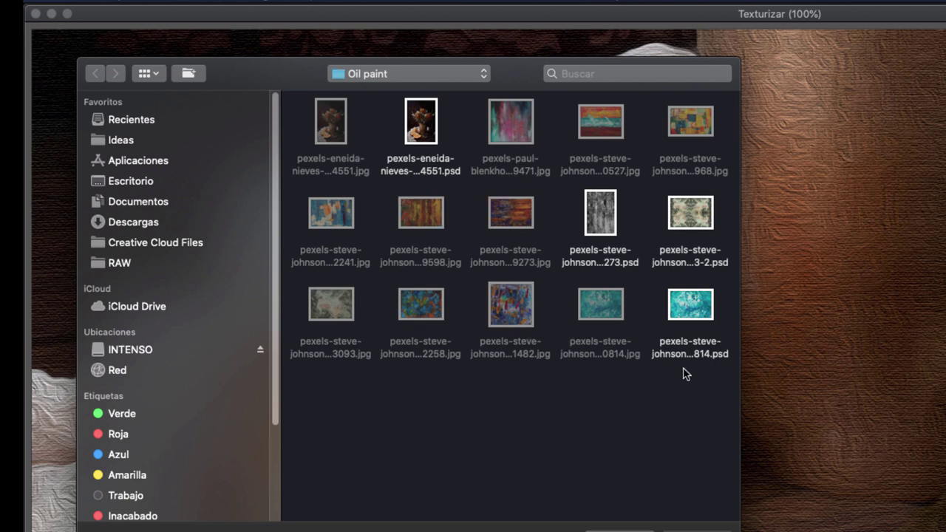
click(693, 325)
click(699, 222)
click(601, 214)
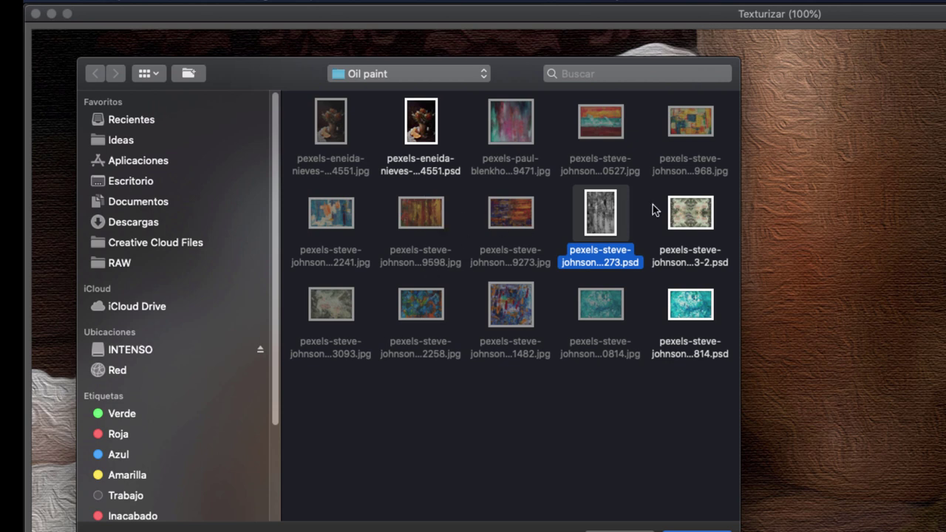
click(704, 315)
click(717, 530)
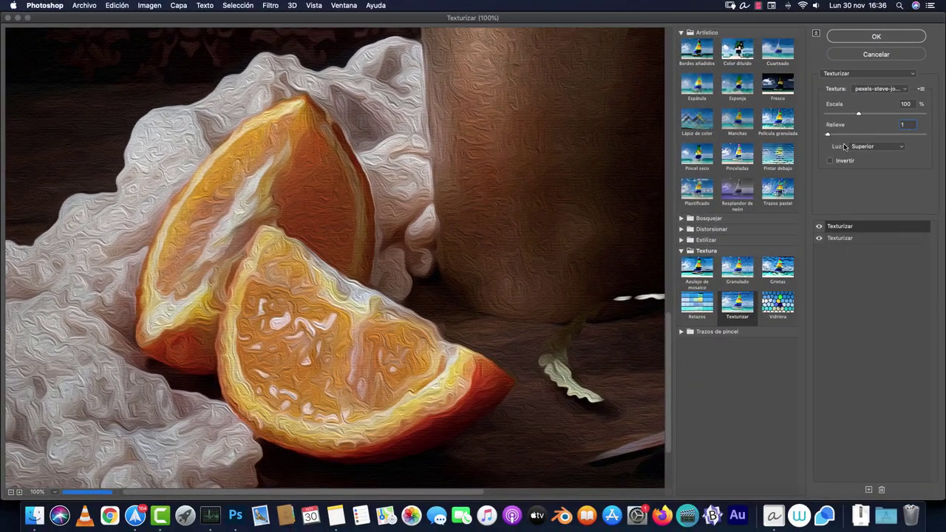
Raise the custom texture relief toward 15 while zooming out the preview
click(838, 134)
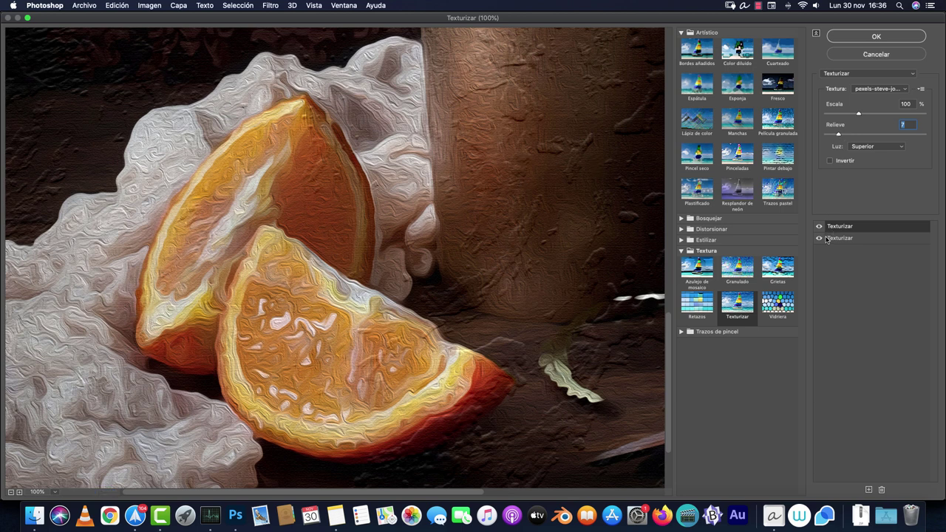
mouse_move(500, 205)
mouse_down()
mouse_move(316, 394)
mouse_move(538, 460)
mouse_up()
click(855, 135)
alt+click(401, 388)
alt+click(401, 388)
alt+click(444, 327)
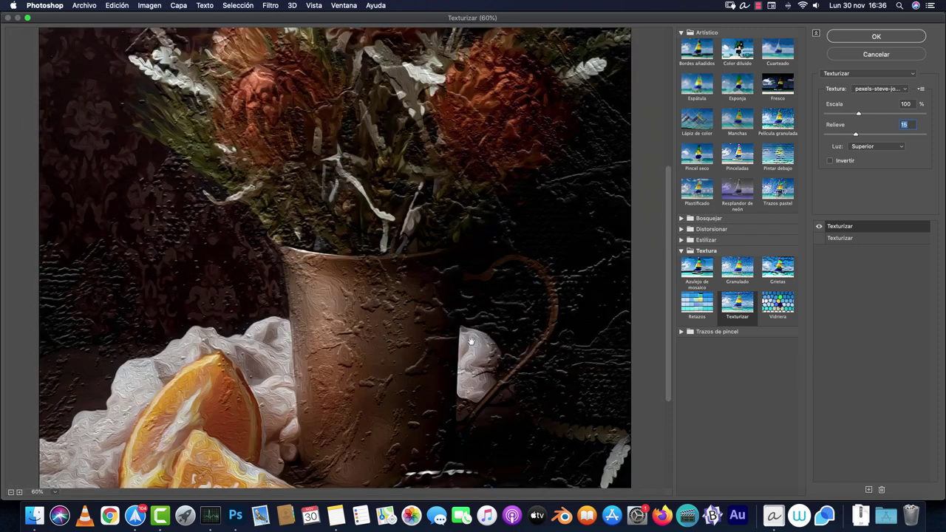
alt+click(471, 341)
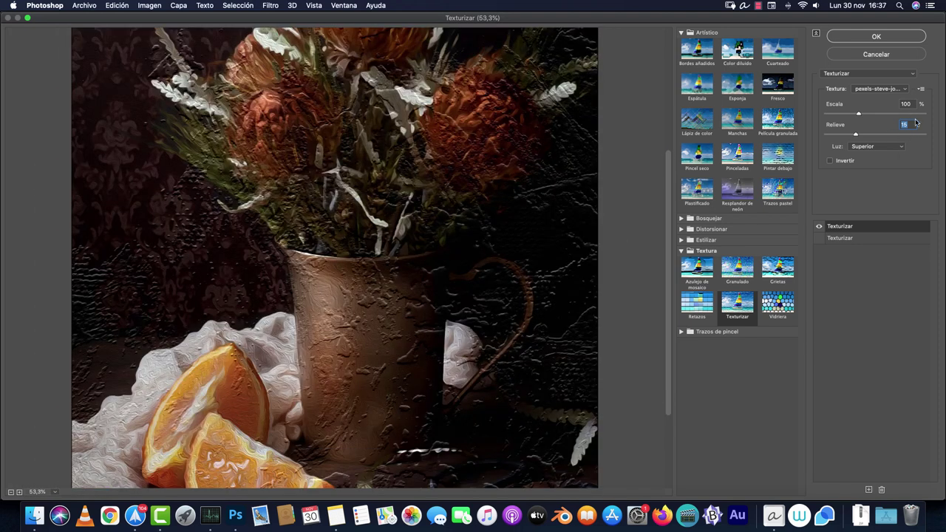
Set texture scale 50 and relief 5, then try scale 25 to trigger the range alert
click(909, 104)
text(0)
click(909, 125)
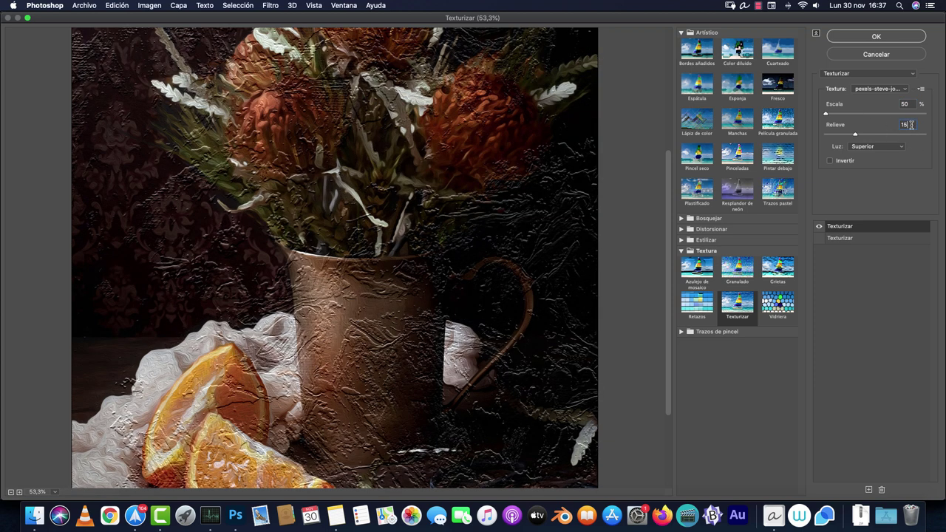
drag(908, 124, 857, 120)
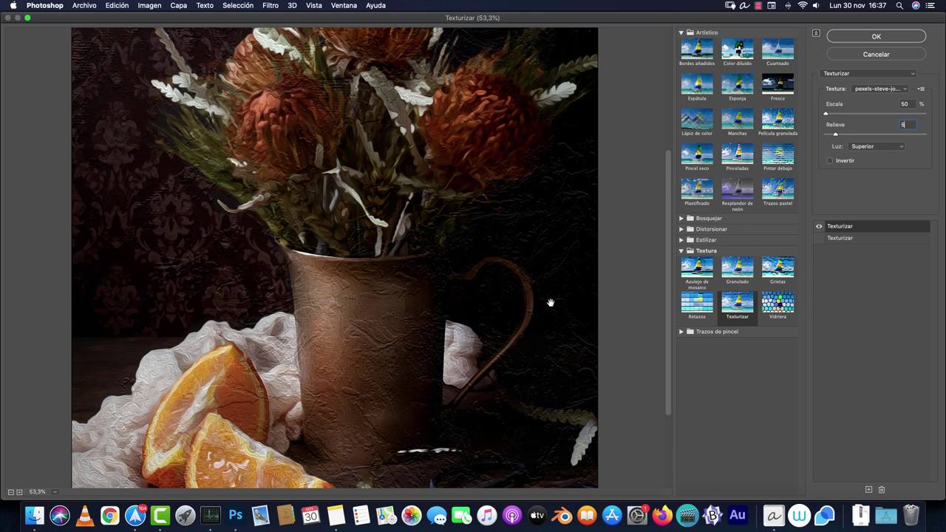
drag(550, 302, 455, 199)
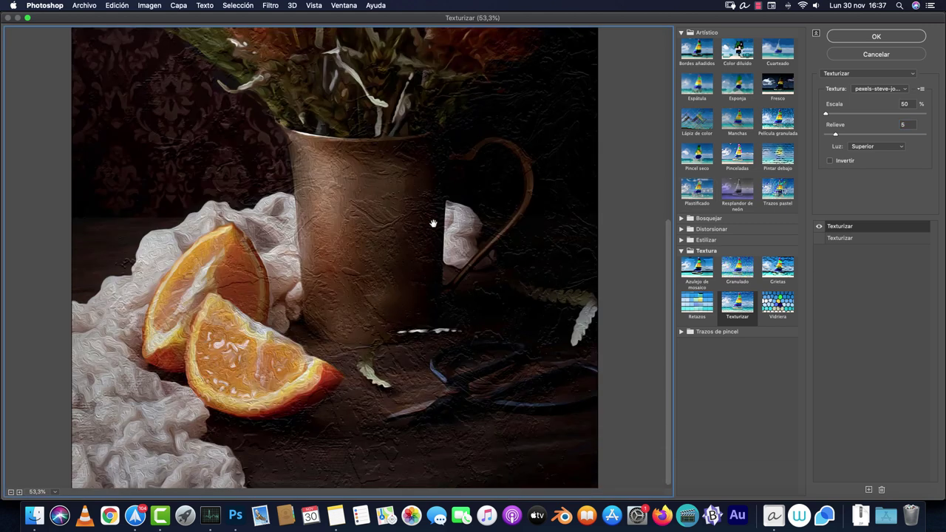
drag(912, 107, 838, 90)
text(25)
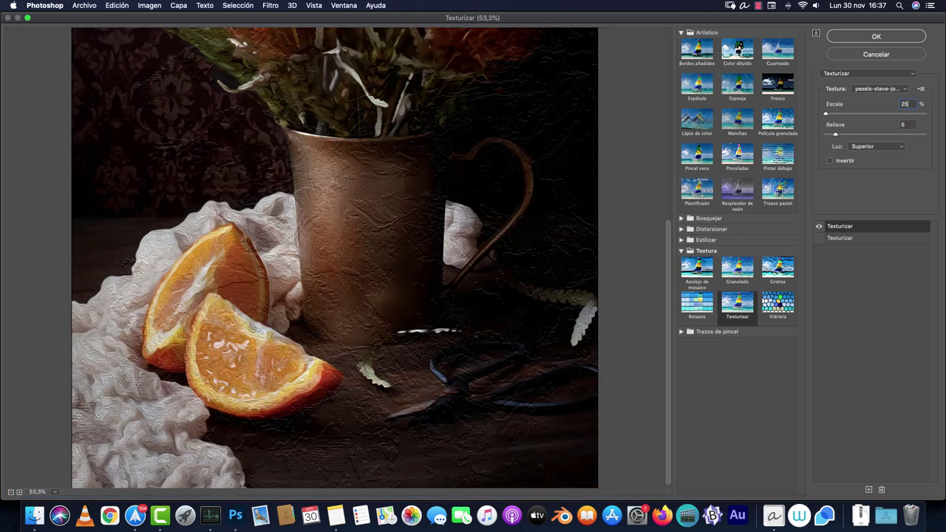
key(Tab)
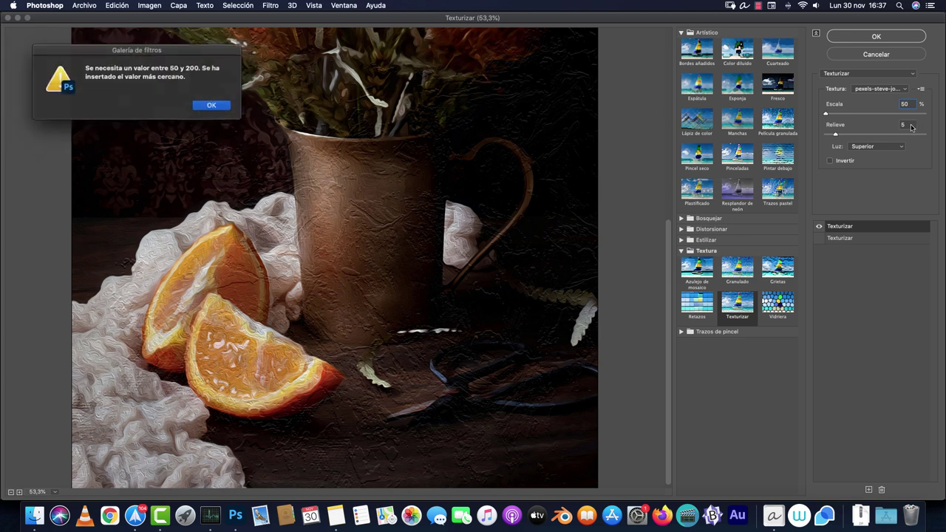
Dismiss the range alert and load pexels-steve-johnson-2123093-2.psd as the Texturizar texture
click(211, 105)
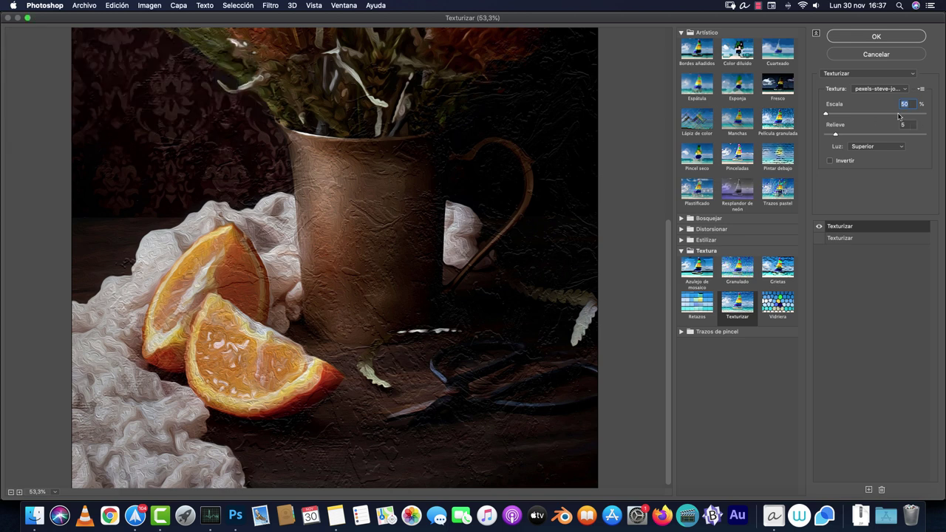
click(919, 89)
click(876, 99)
click(416, 142)
key(space)
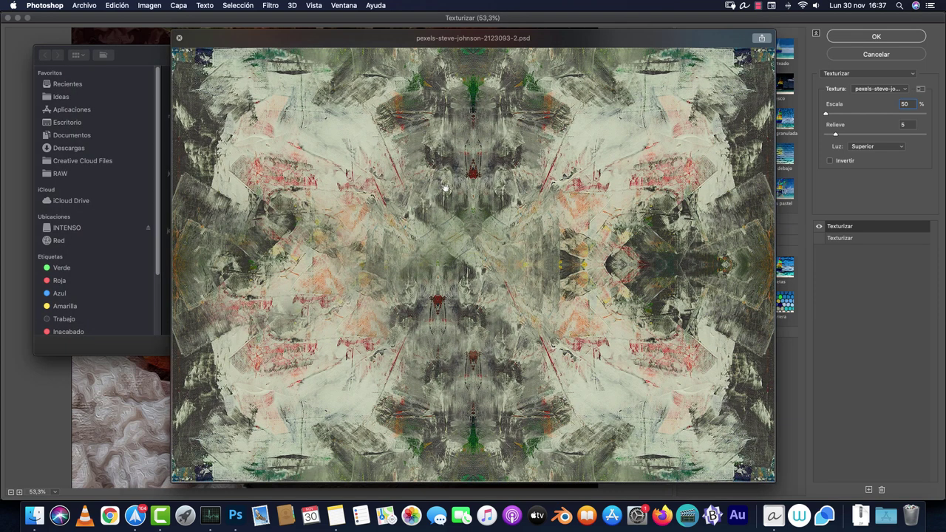
key(space)
click(421, 346)
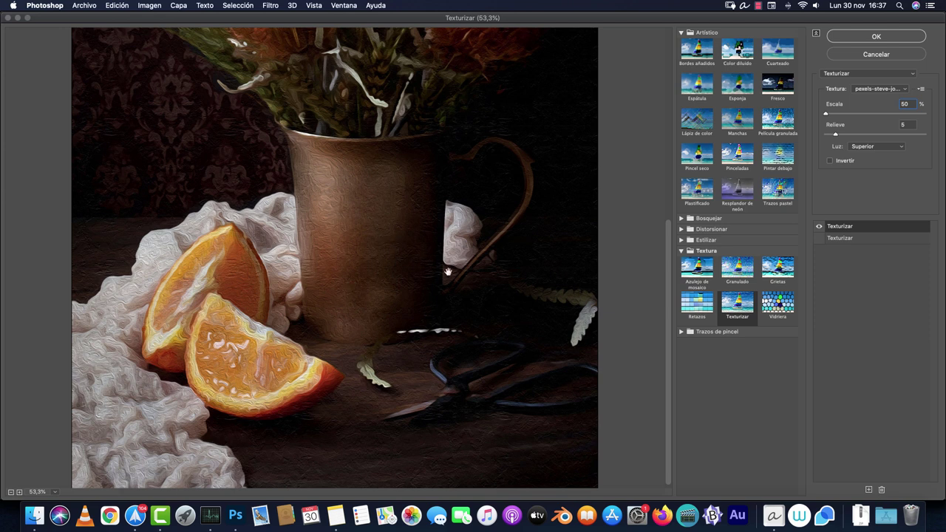
super+click(351, 349)
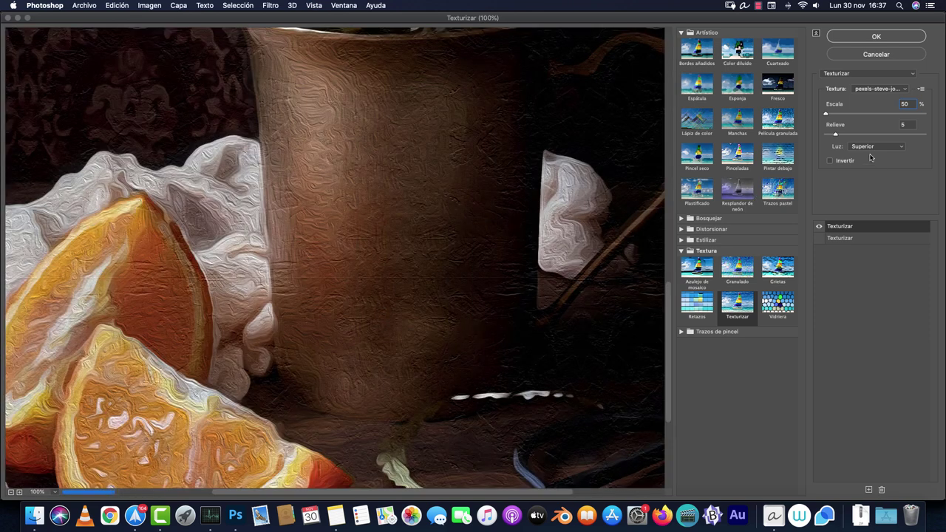
Set the custom texture to scale 100 and relief 8
text(100)
key(Tab)
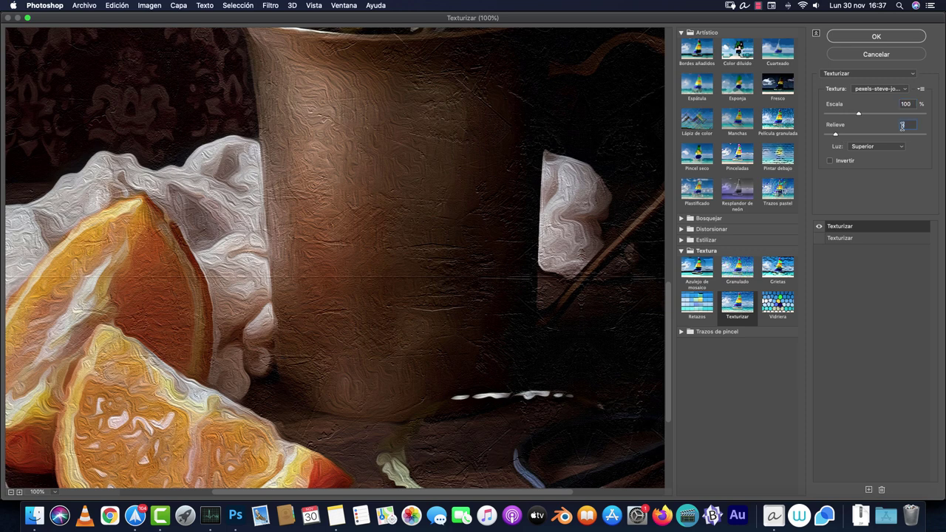
text(8)
mouse_move(245, 392)
mouse_down()
mouse_move(407, 202)
mouse_move(426, 270)
mouse_move(414, 436)
mouse_up()
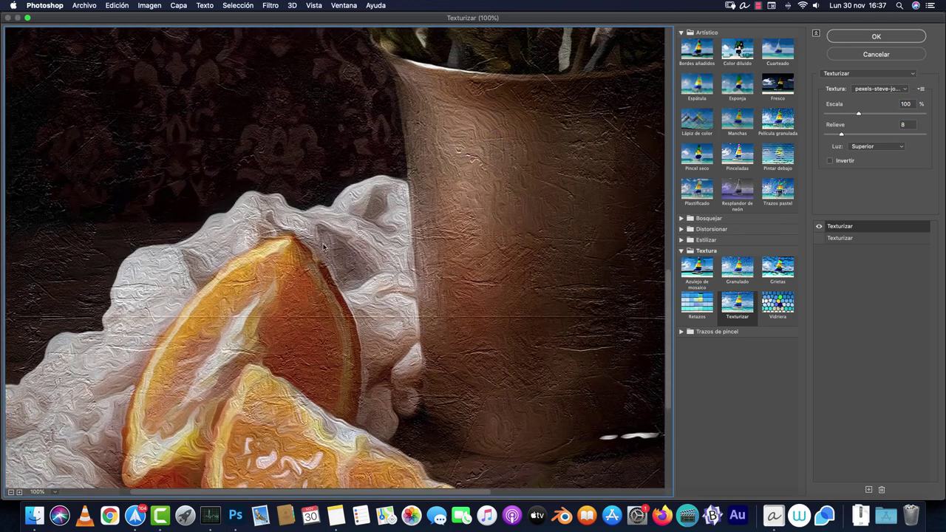
Give the lower canvas Texturizar relief 3 and apply the Filter Gallery
click(826, 238)
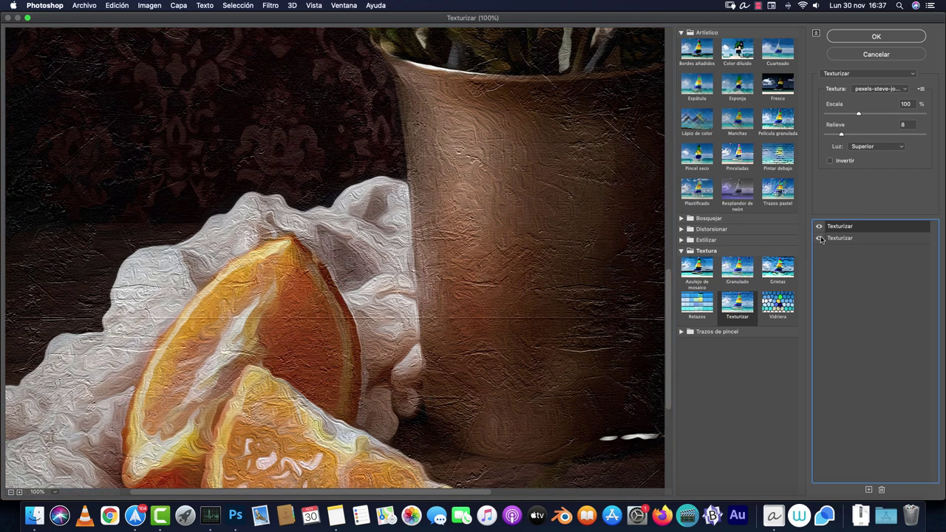
click(901, 126)
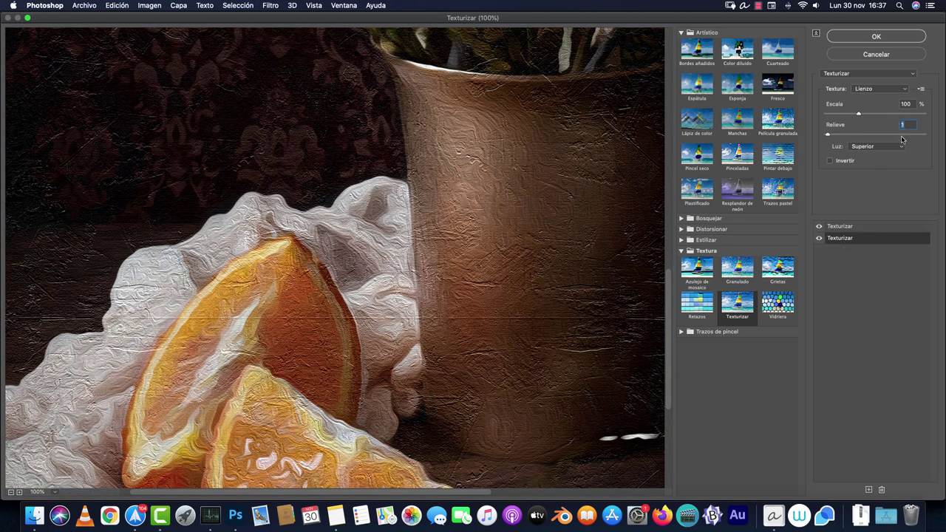
text(3)
text(2)
click(856, 226)
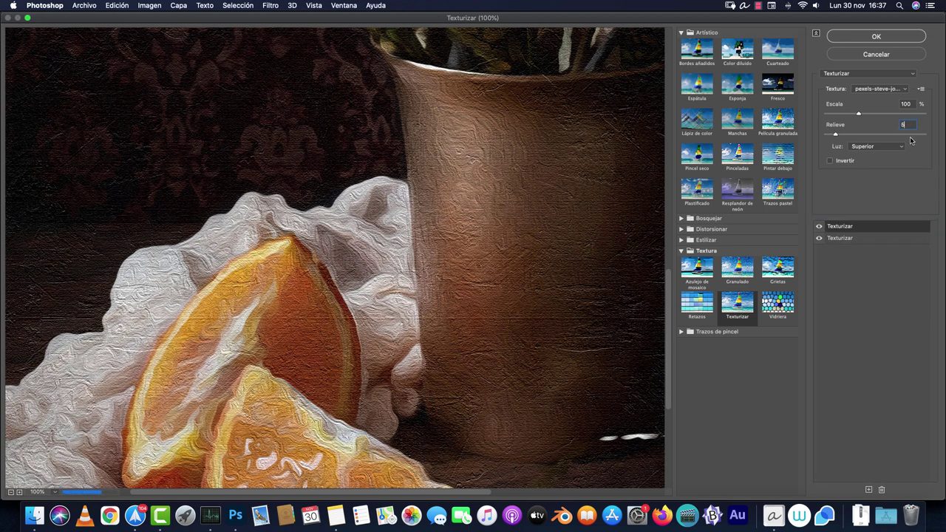
click(857, 238)
click(910, 127)
text(3)
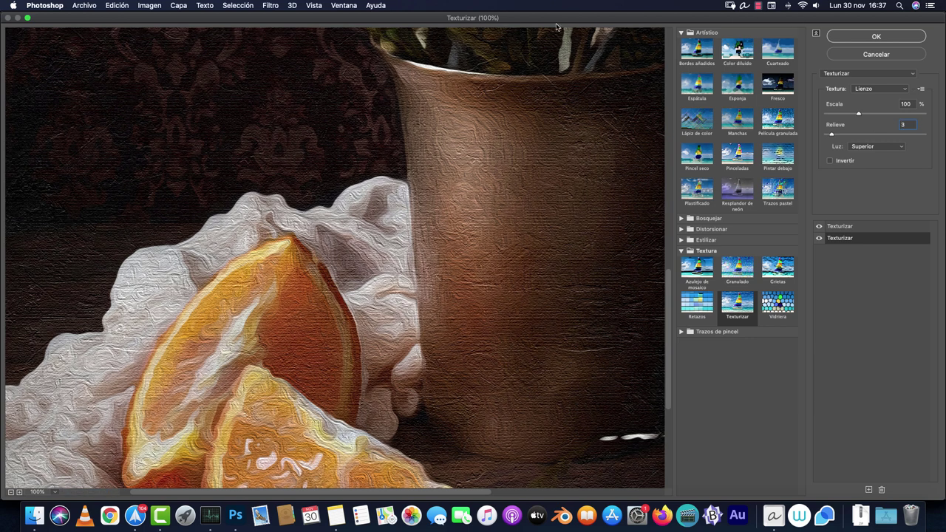
click(880, 34)
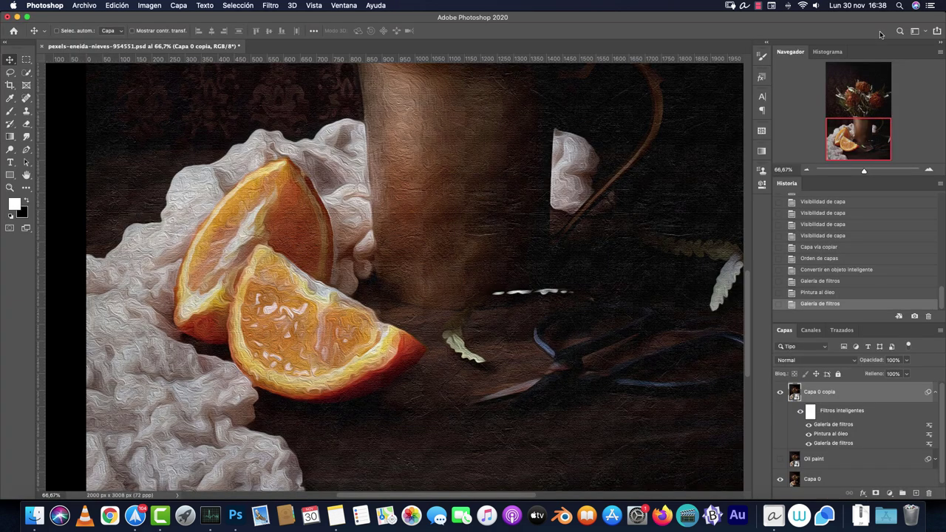
drag(883, 116, 806, 74)
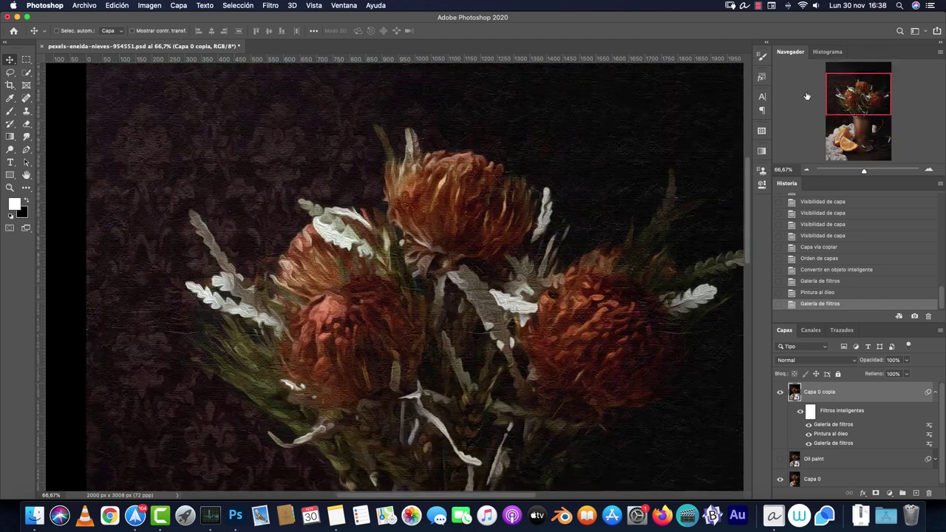
scroll(516, 262, up, 3)
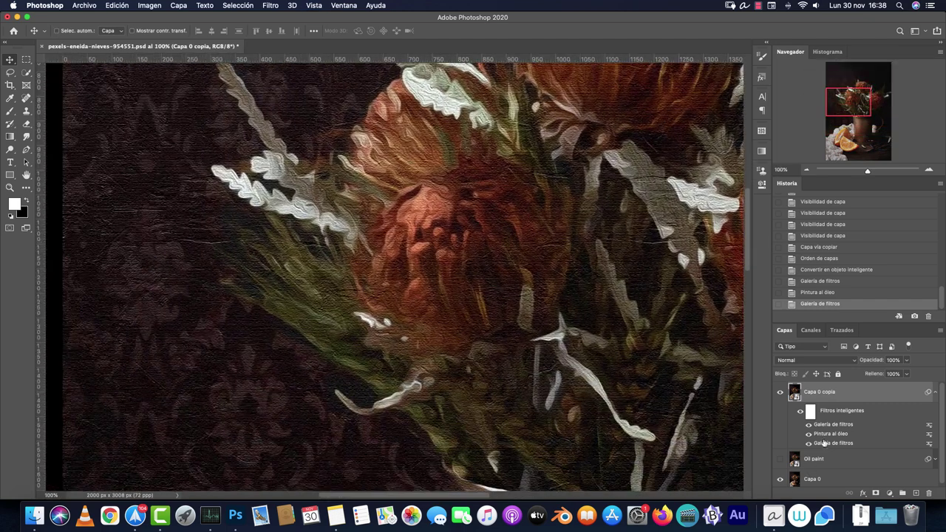
click(781, 393)
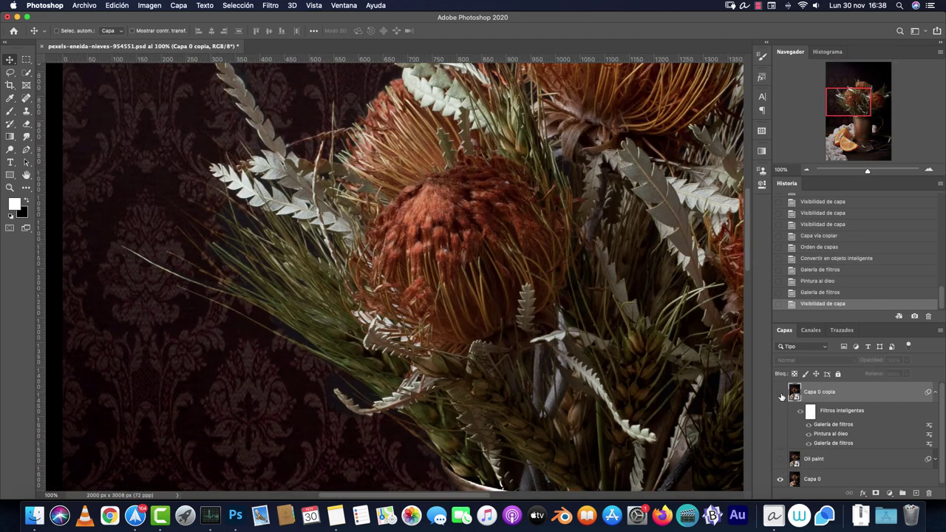
click(780, 393)
scroll(503, 392, down, 5)
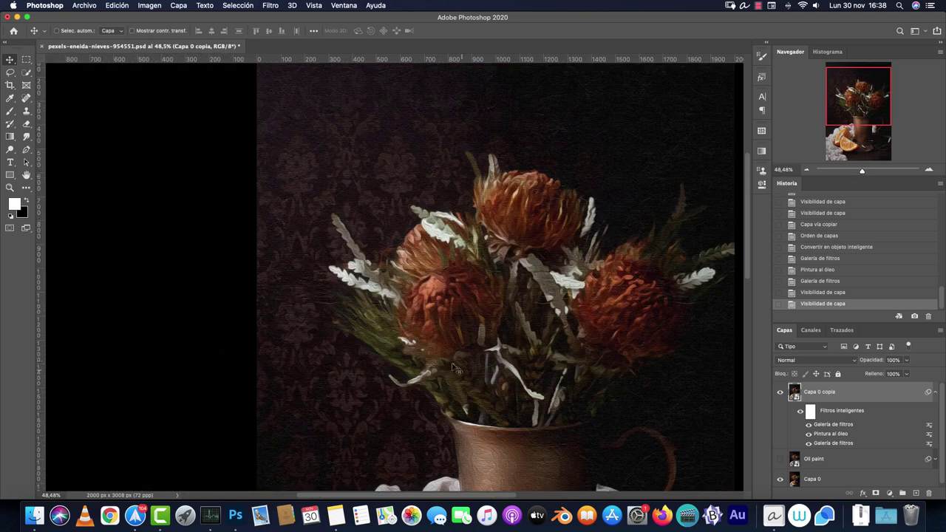
click(929, 173)
click(928, 171)
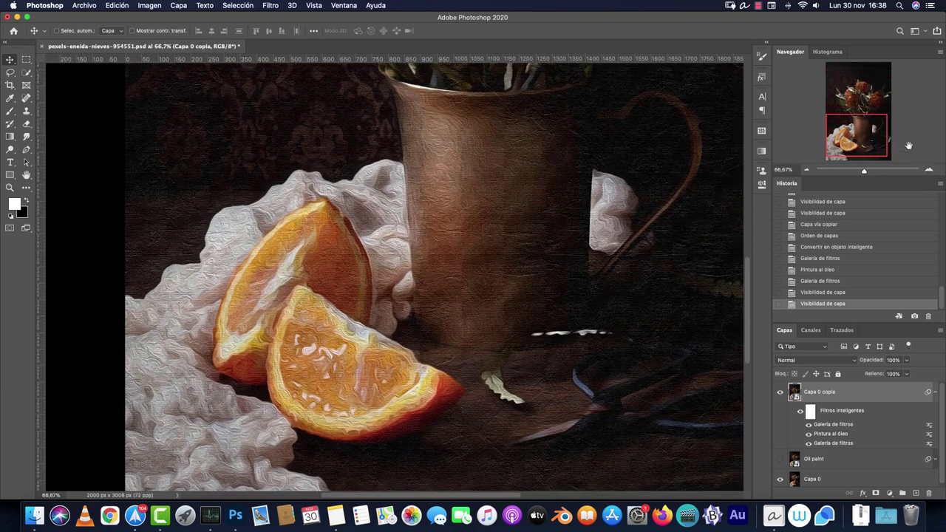